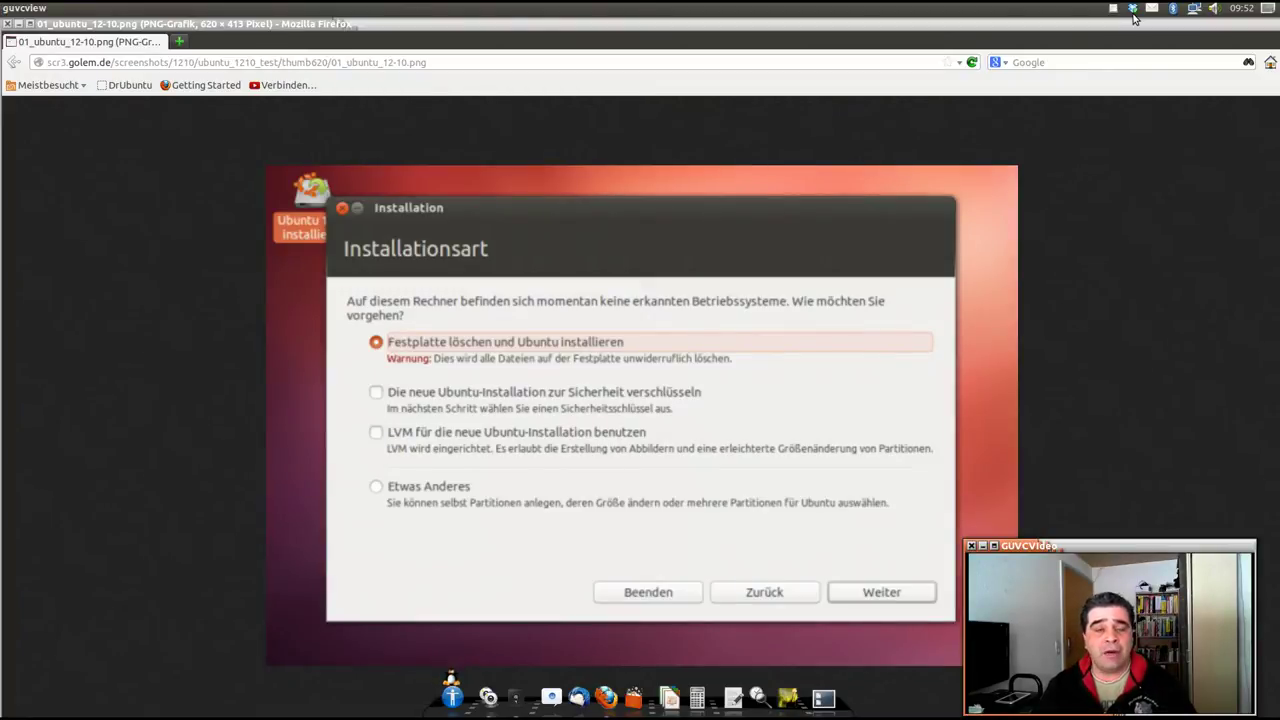
Minimize the Firefox window to reveal the desktop.
click(7, 23)
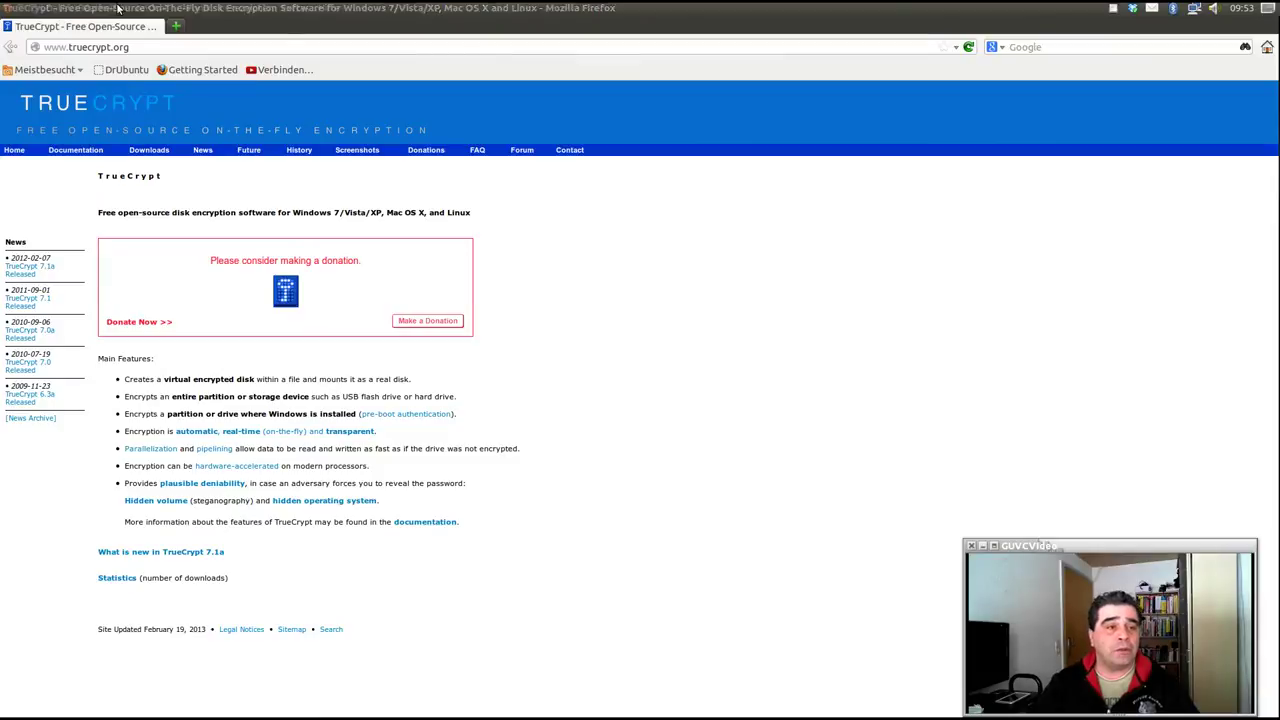
Drag the maximized Firefox window down out of the way.
drag(435, 8, 1275, 130)
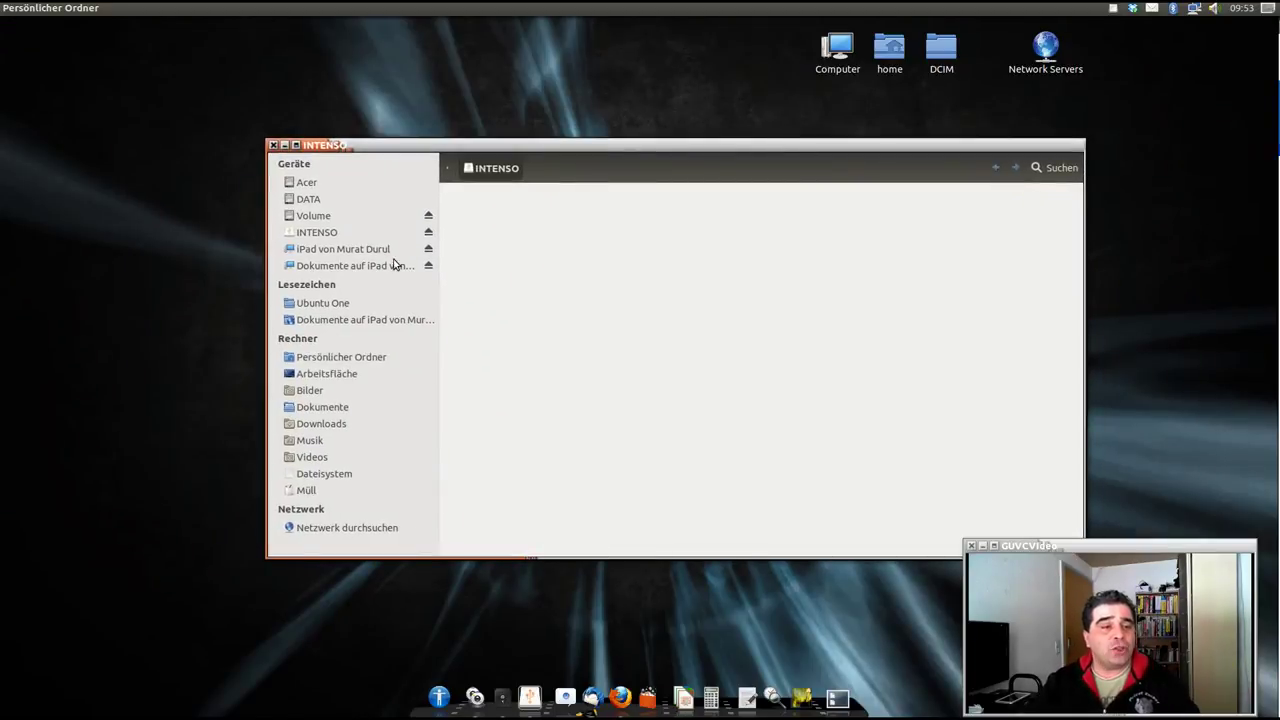
Show the empty INTENSO drive in Nautilus, move its window up-right, then switch away with Alt+Tab.
click(347, 238)
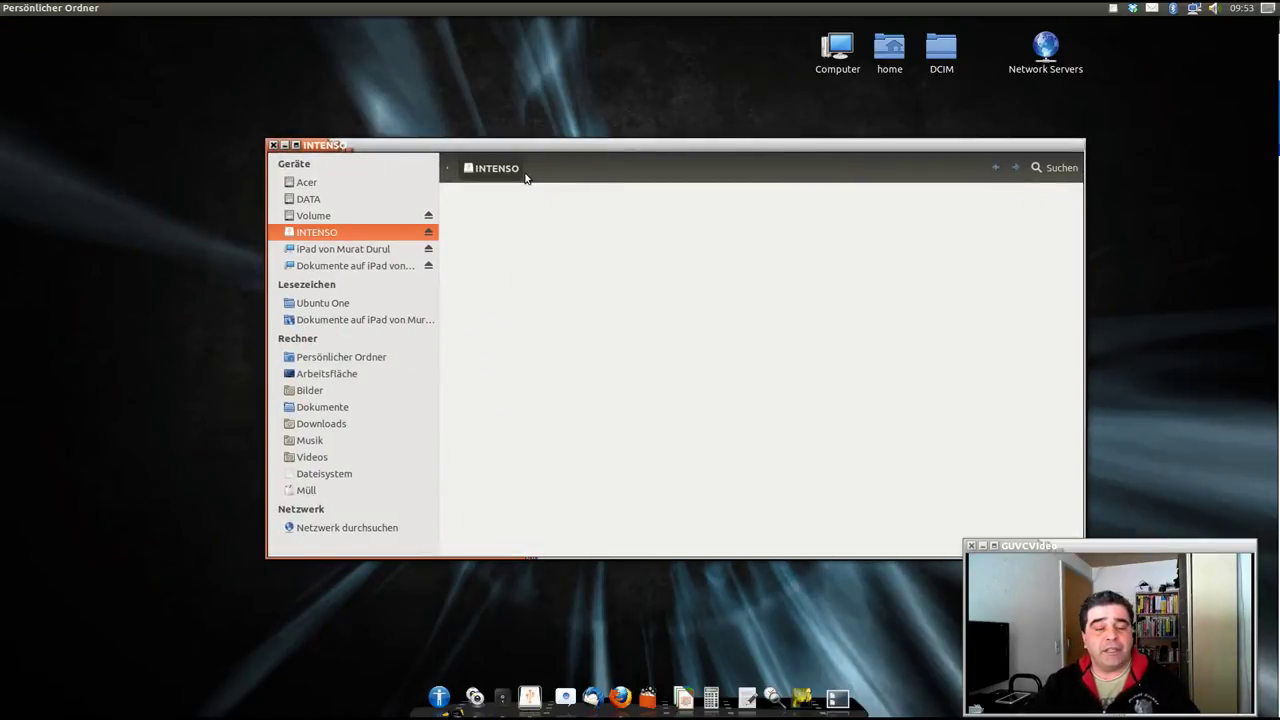
drag(565, 146, 575, 137)
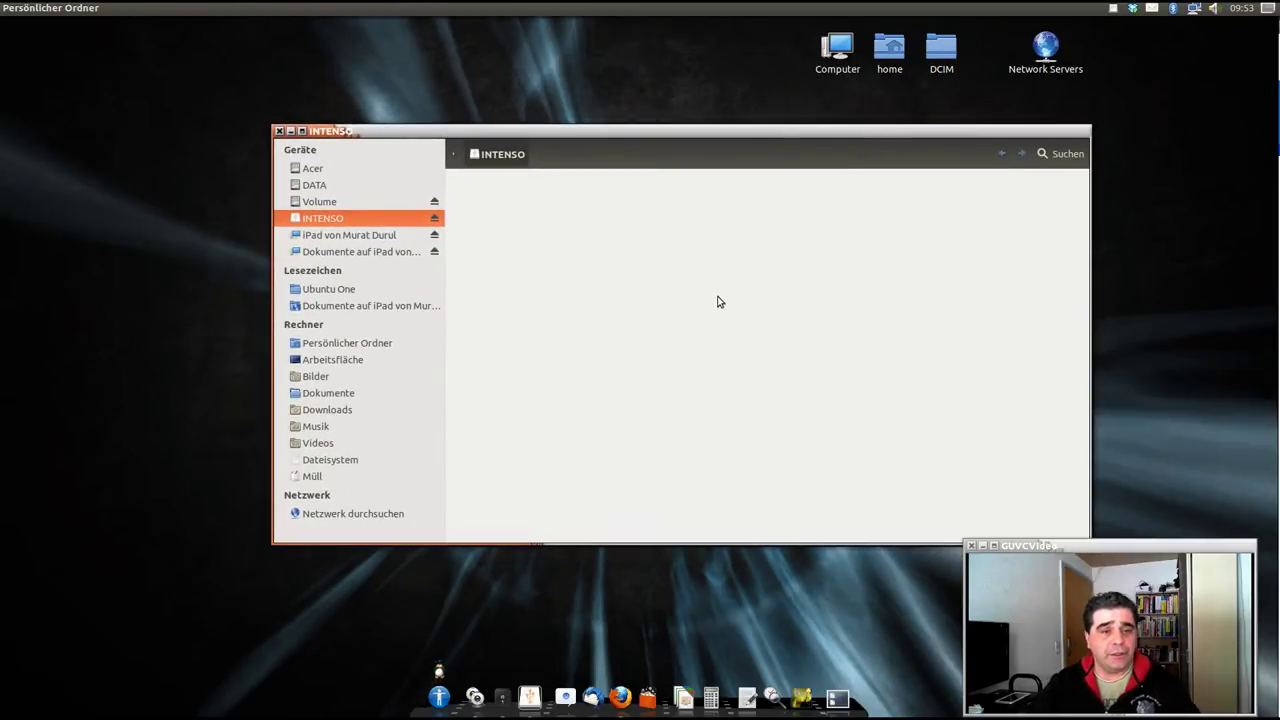
key(alt+Tab)
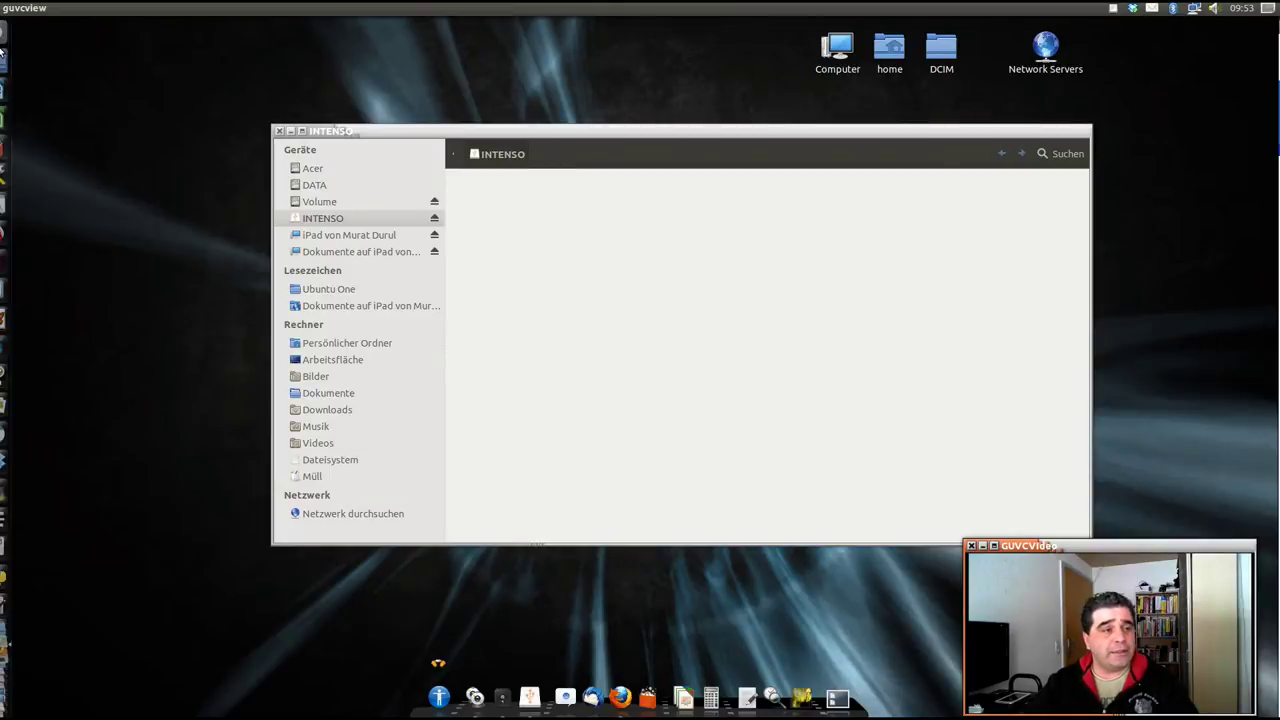
Search the Dash for 'tr' and launch TrueCrypt from the results.
click(14, 33)
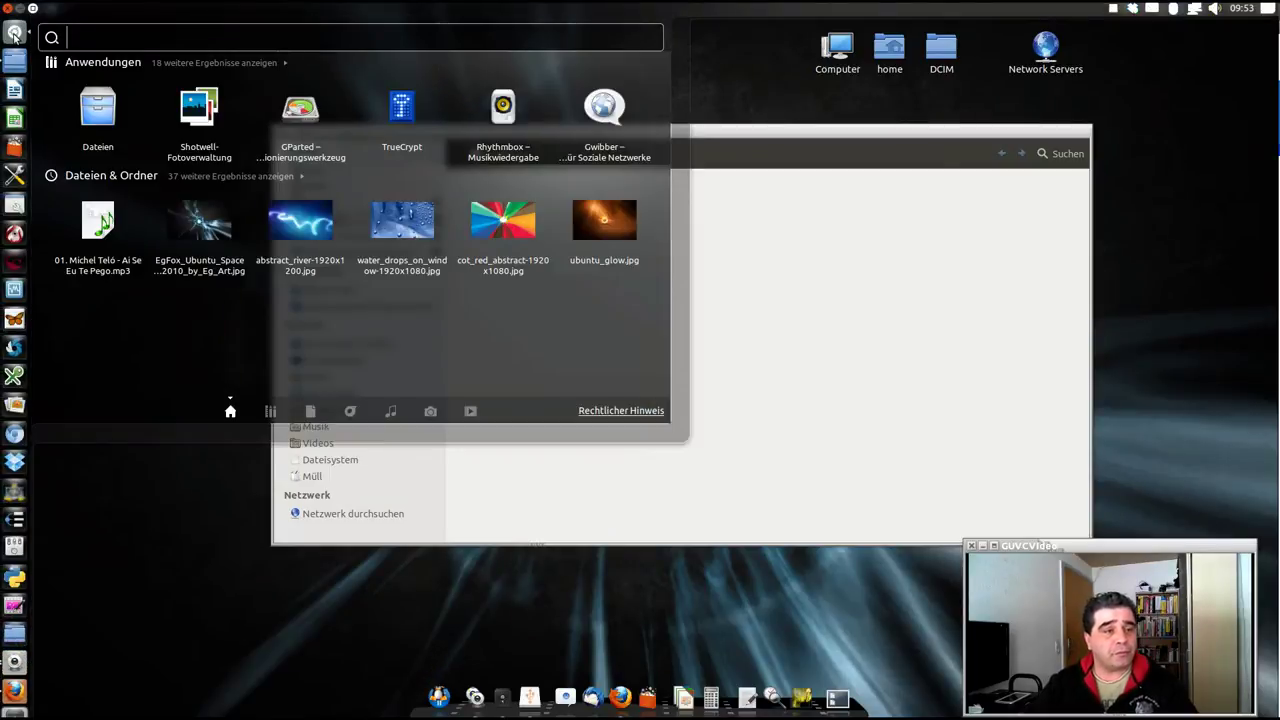
text(tr)
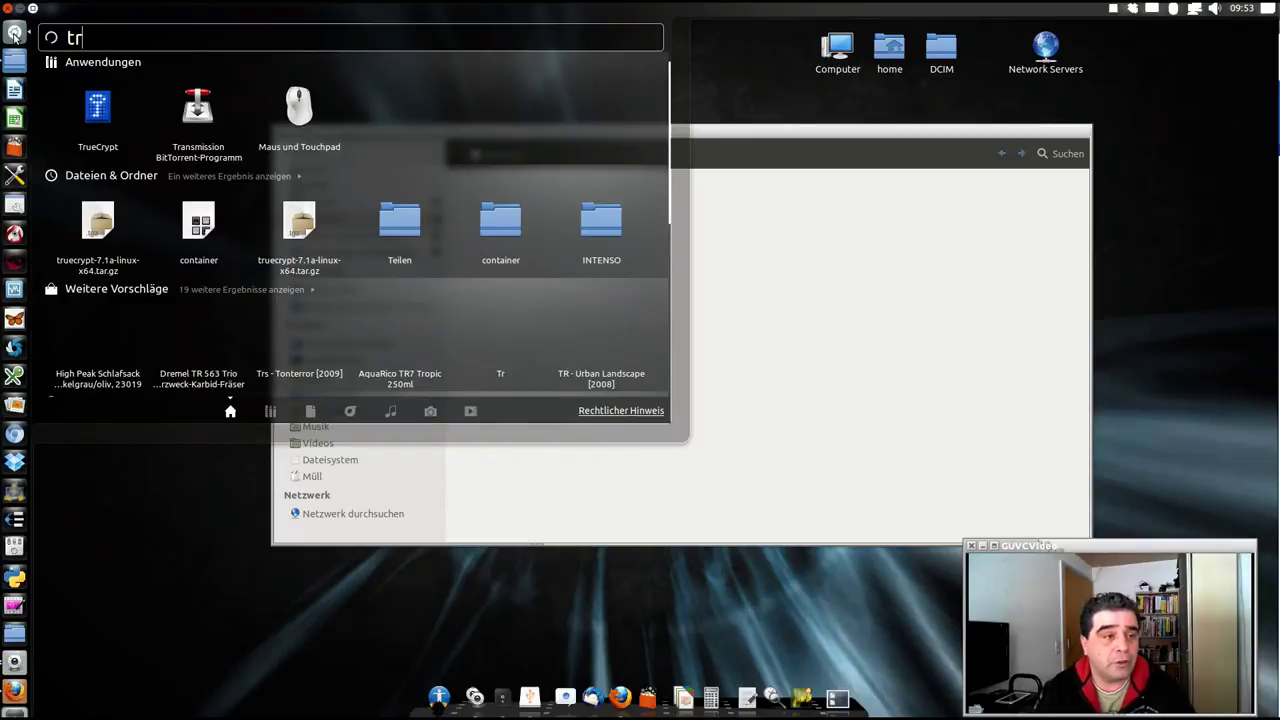
click(79, 107)
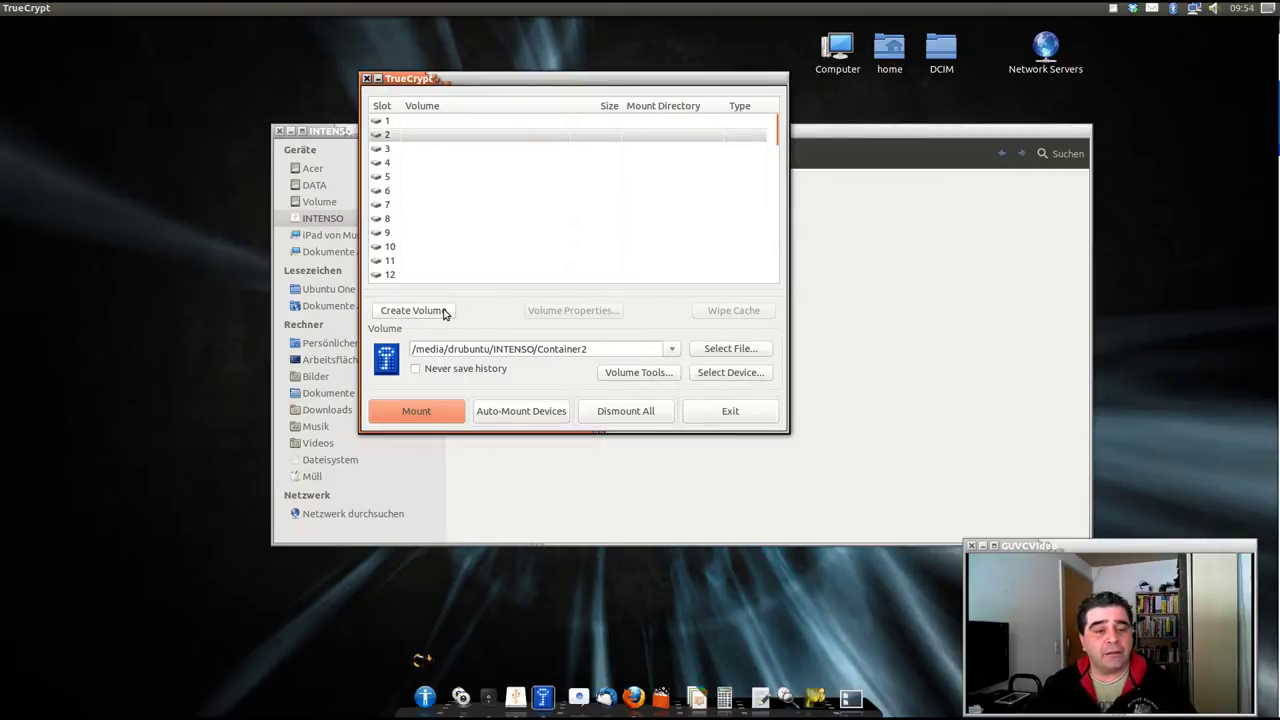
Start a new volume as an encrypted file container of the standard TrueCrypt type.
click(443, 311)
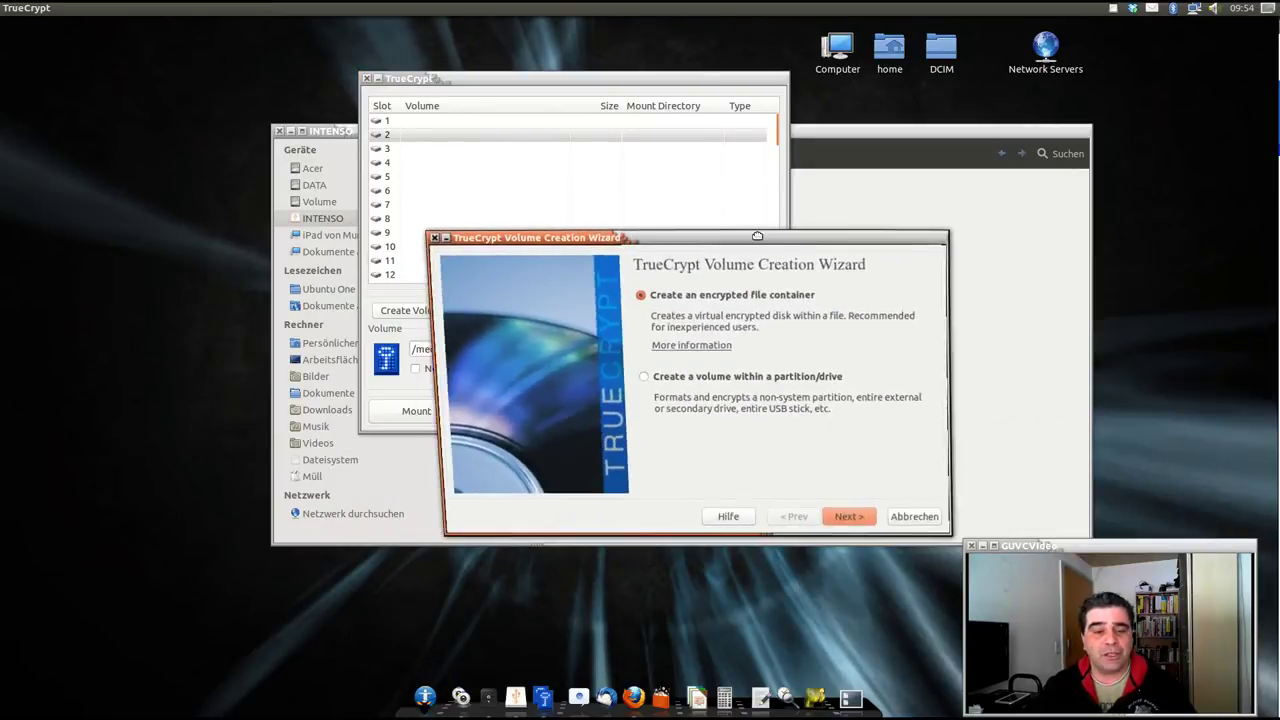
click(877, 508)
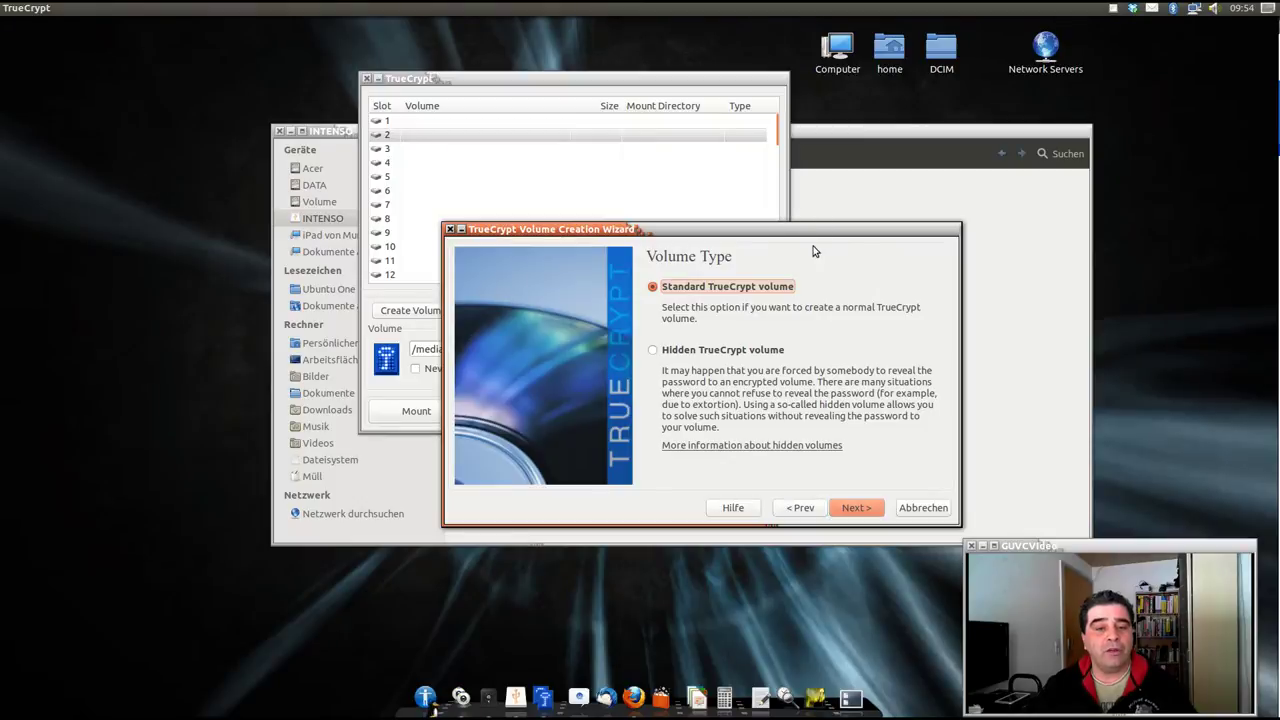
click(852, 512)
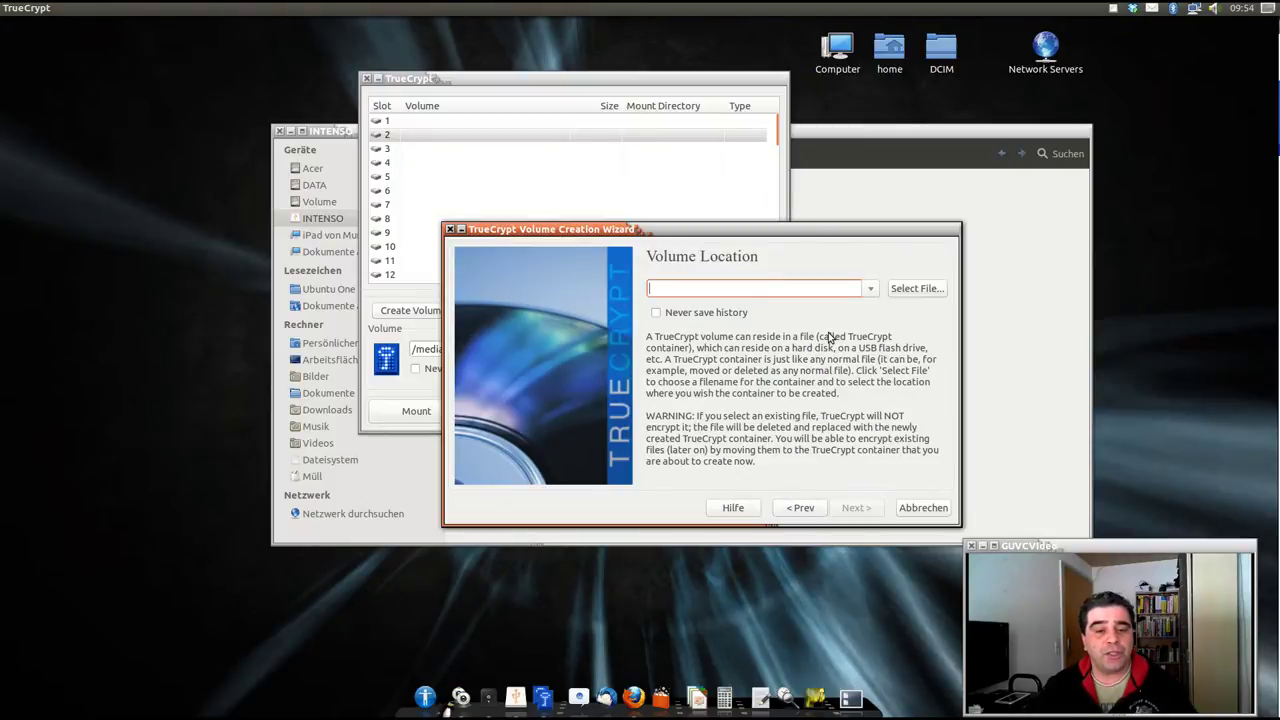
Set the volume location to a new file named 'Container' on the INTENSO drive.
click(912, 288)
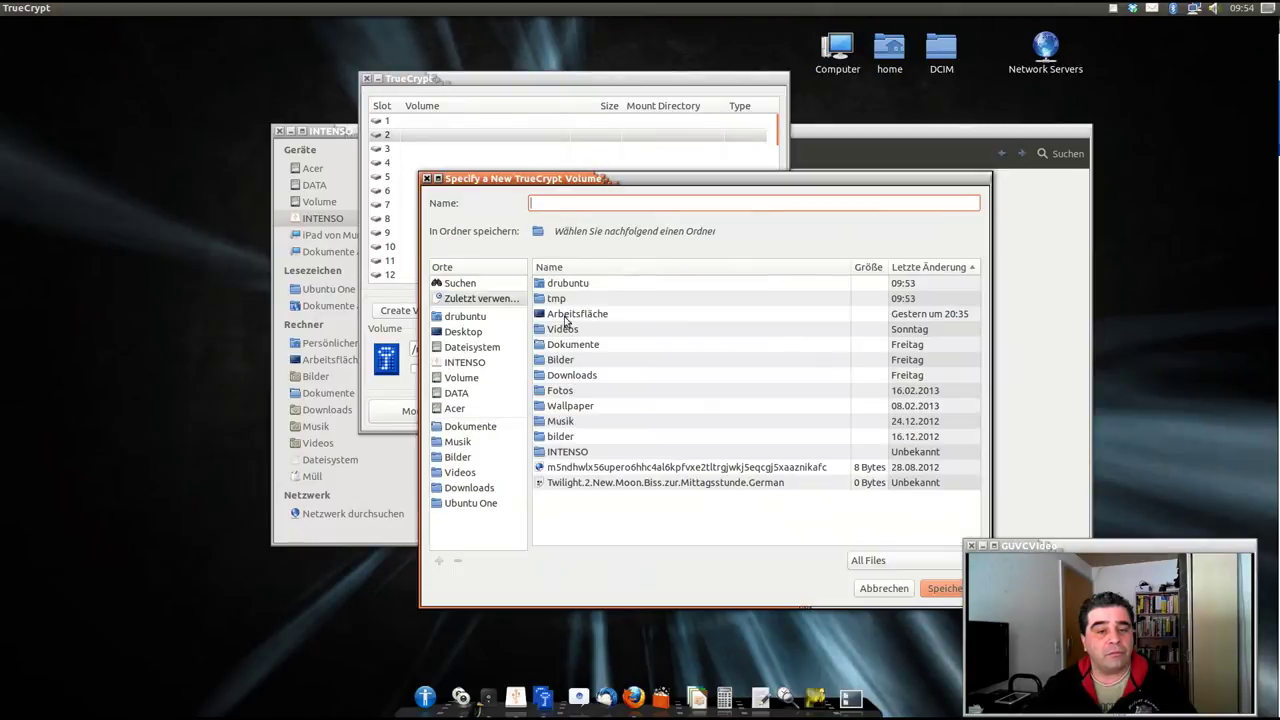
click(465, 363)
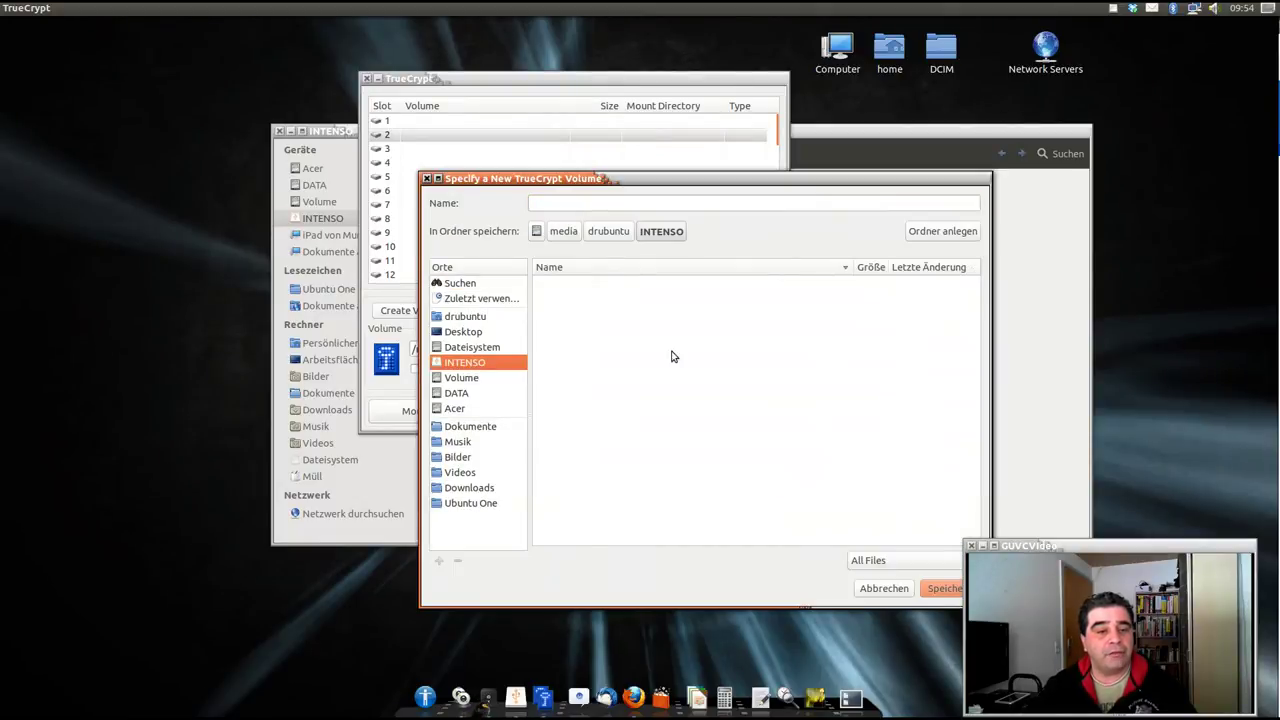
click(652, 203)
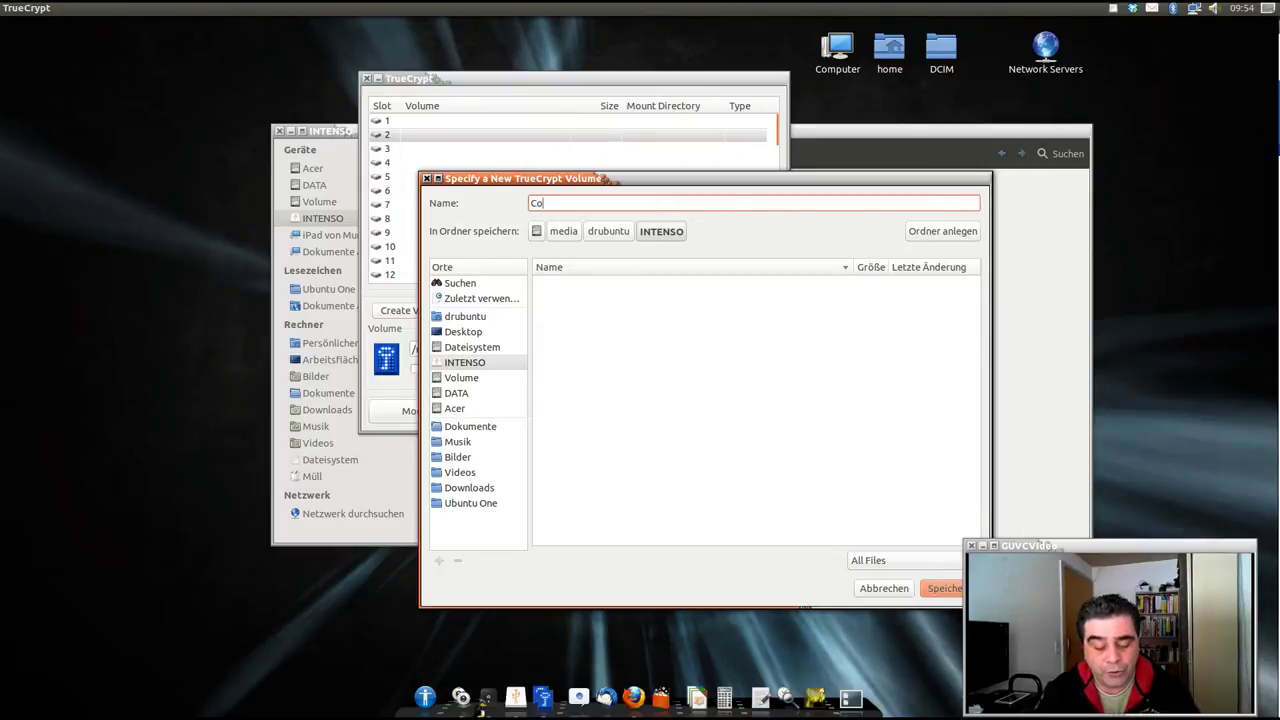
text(Containe)
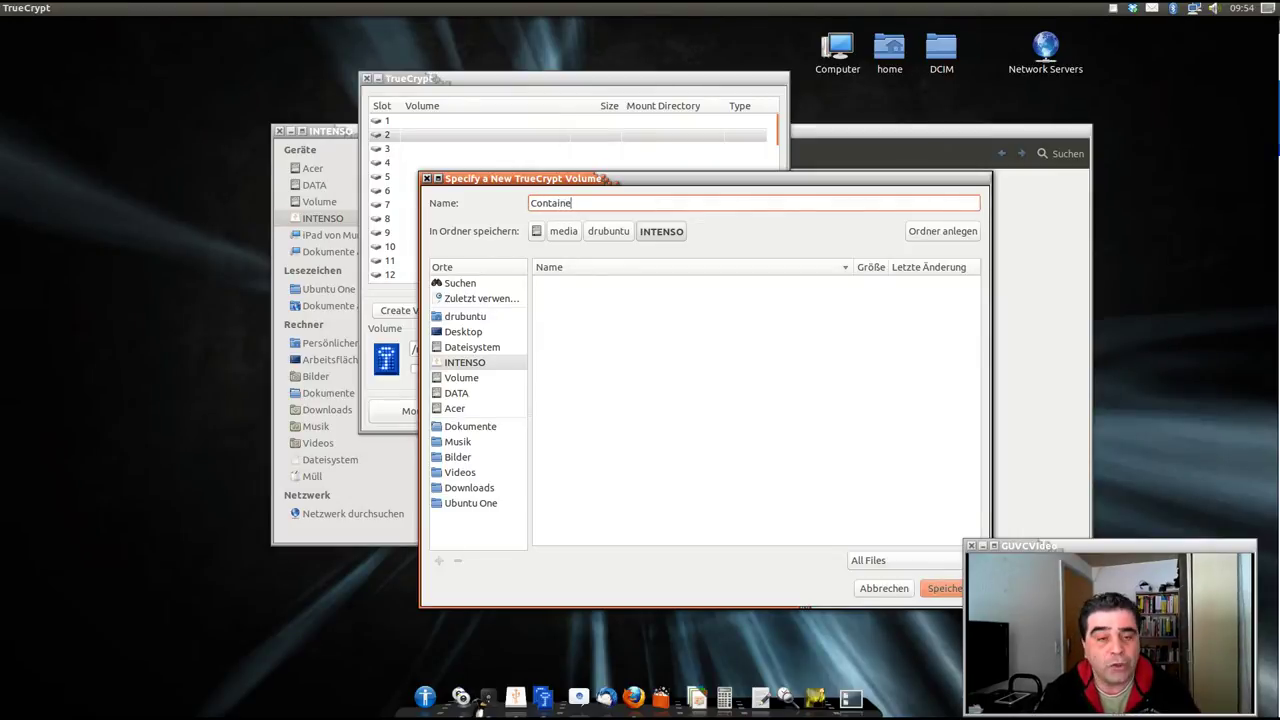
text(r)
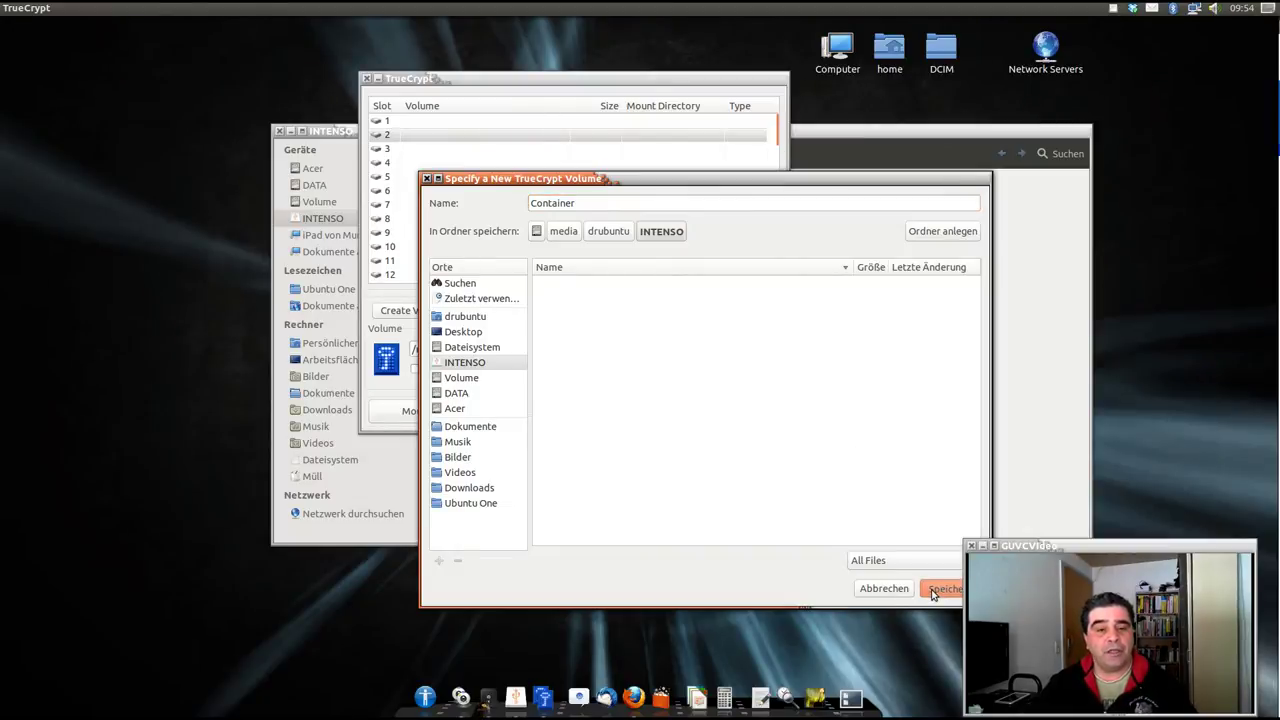
click(930, 592)
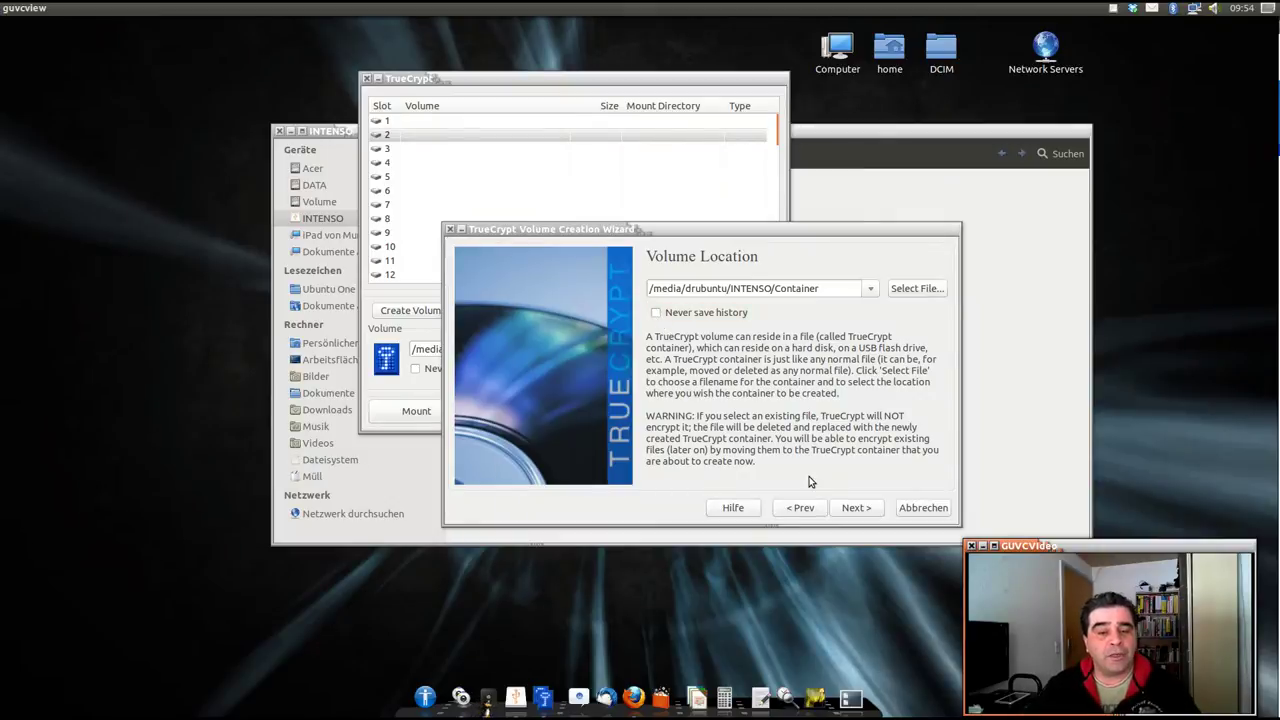
click(848, 510)
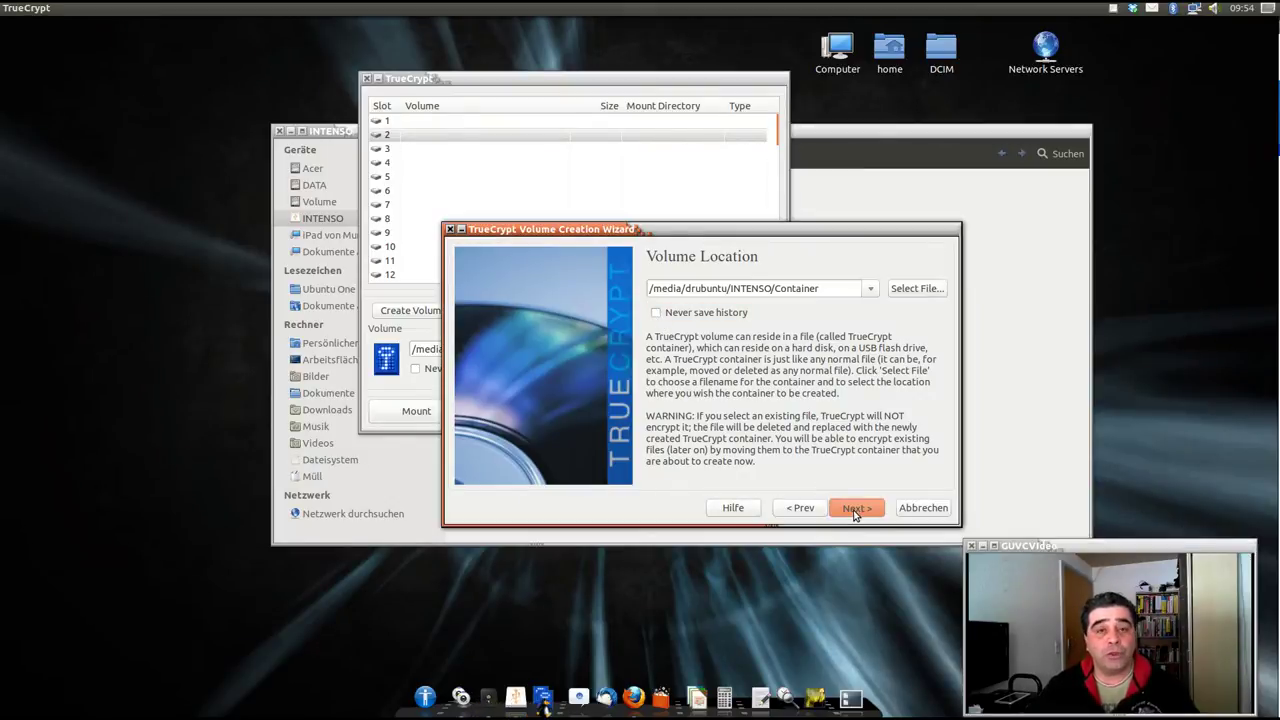
Choose AES encryption with the RIPEMD-160 hash algorithm and continue to the size step.
click(853, 510)
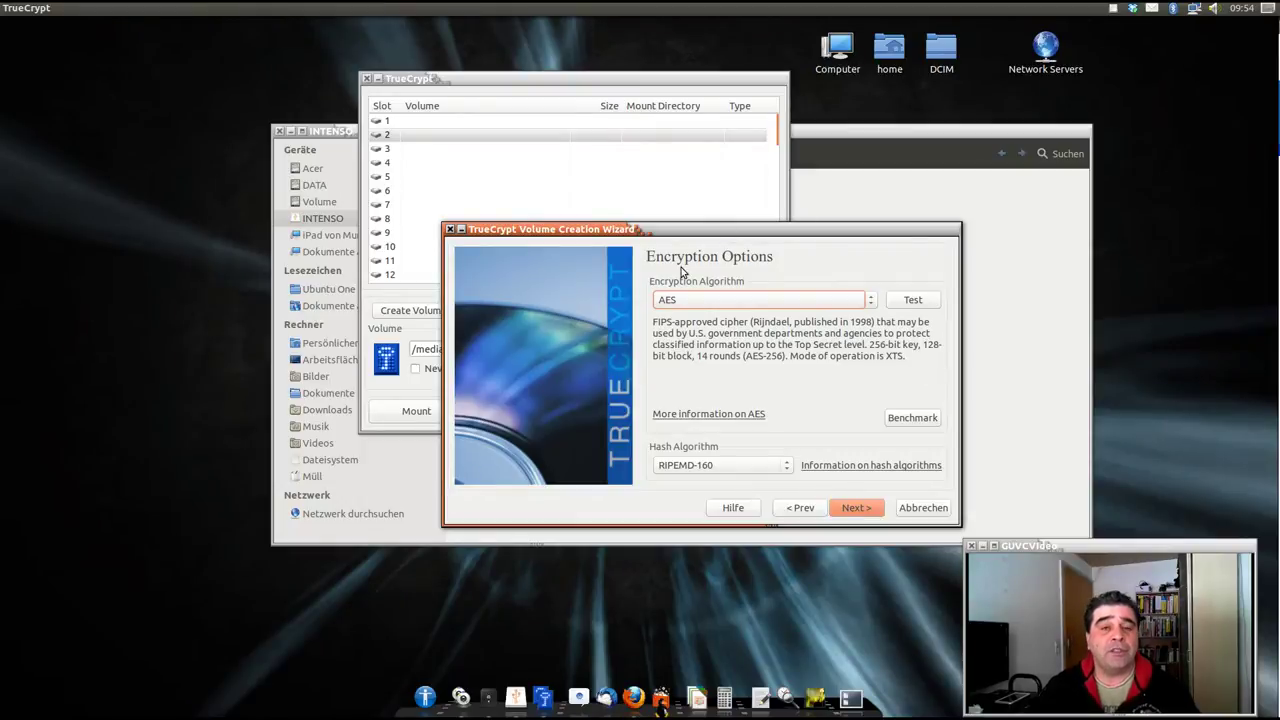
click(869, 304)
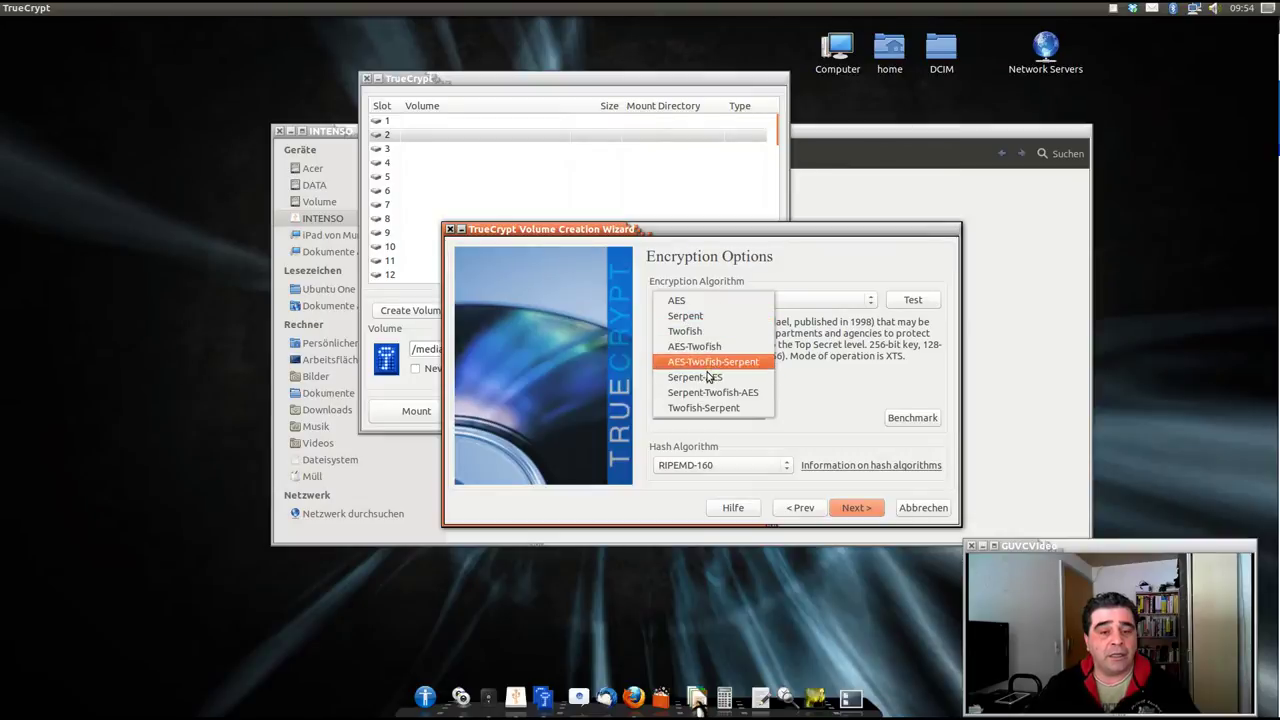
click(716, 302)
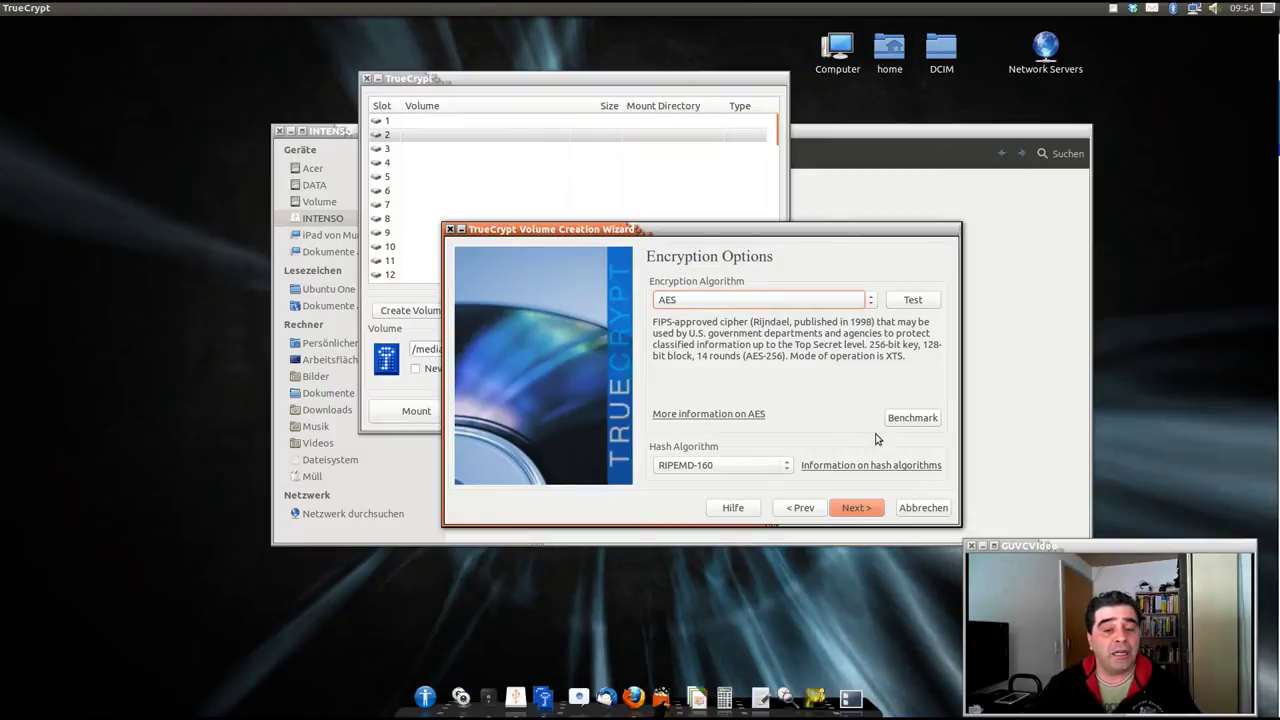
click(858, 508)
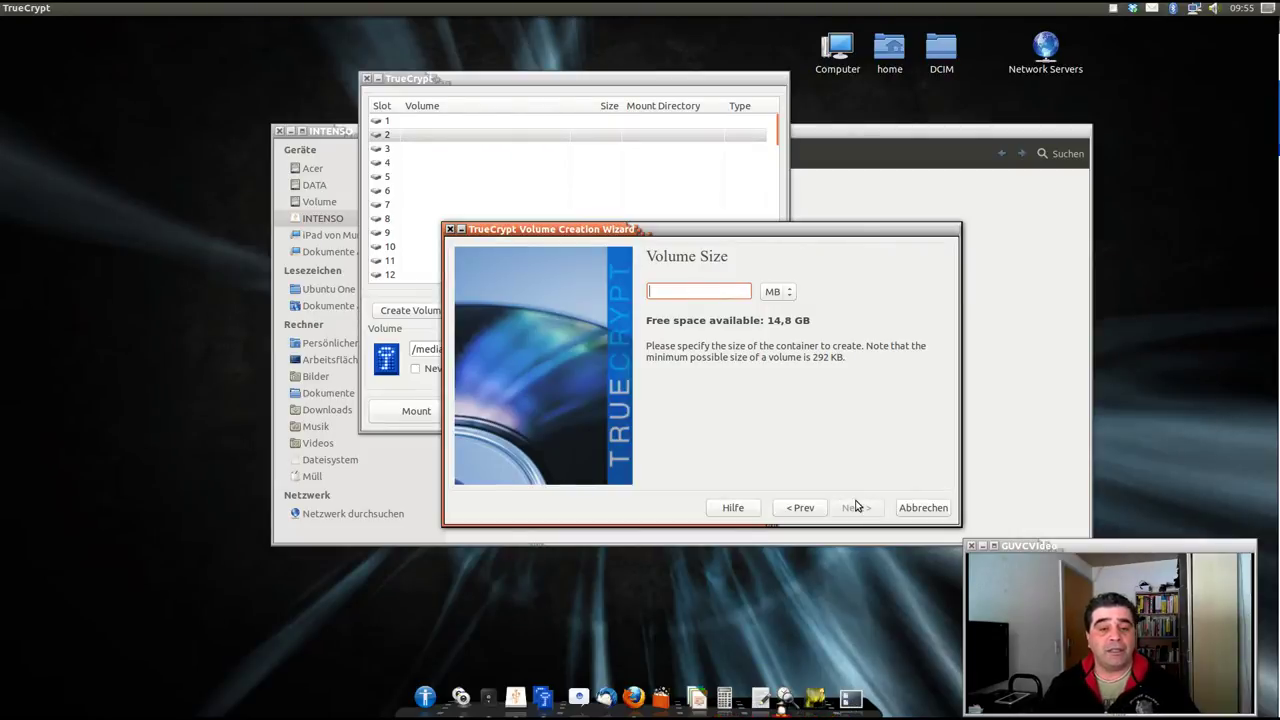
Enter 1 as the volume size with GB as the unit and continue.
text(1)
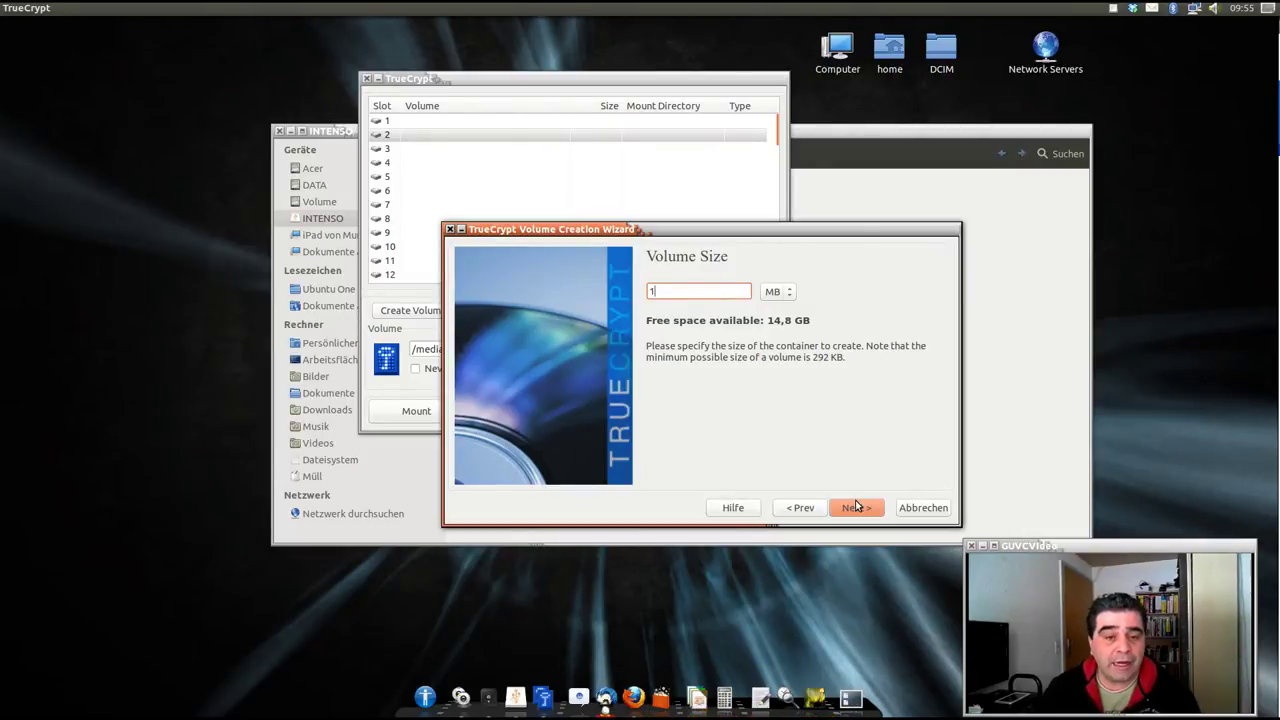
click(788, 292)
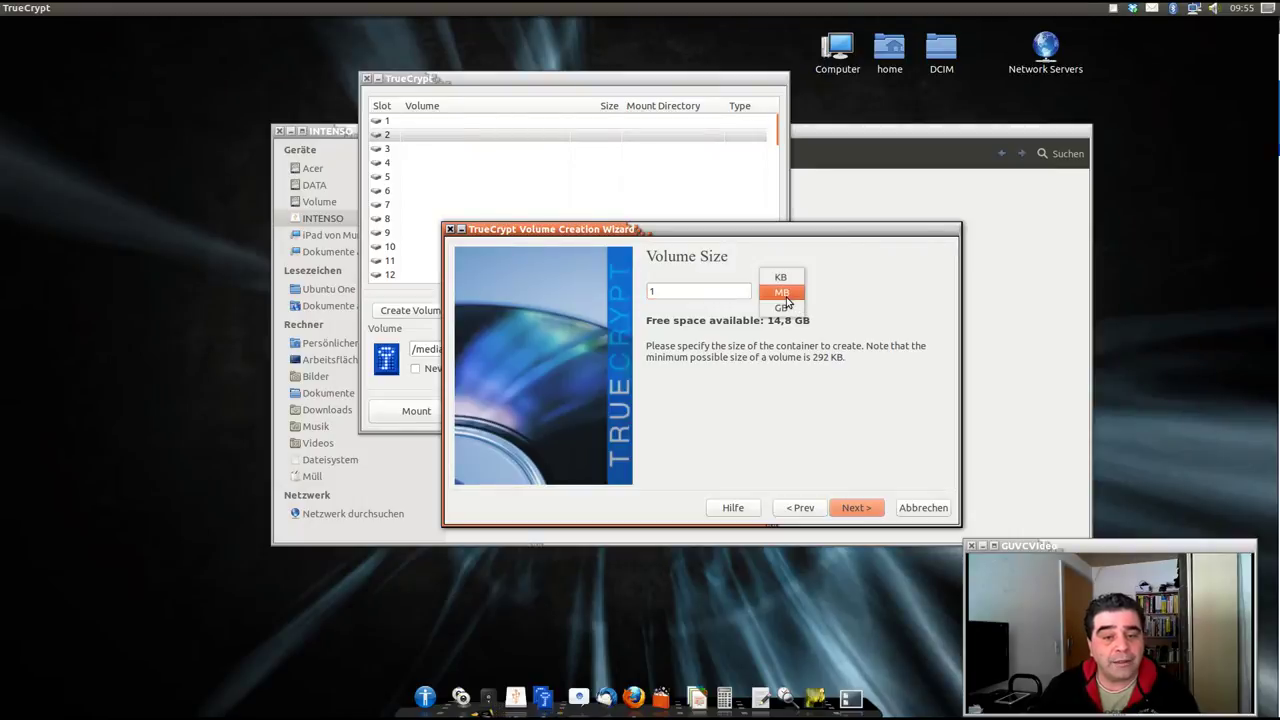
click(786, 303)
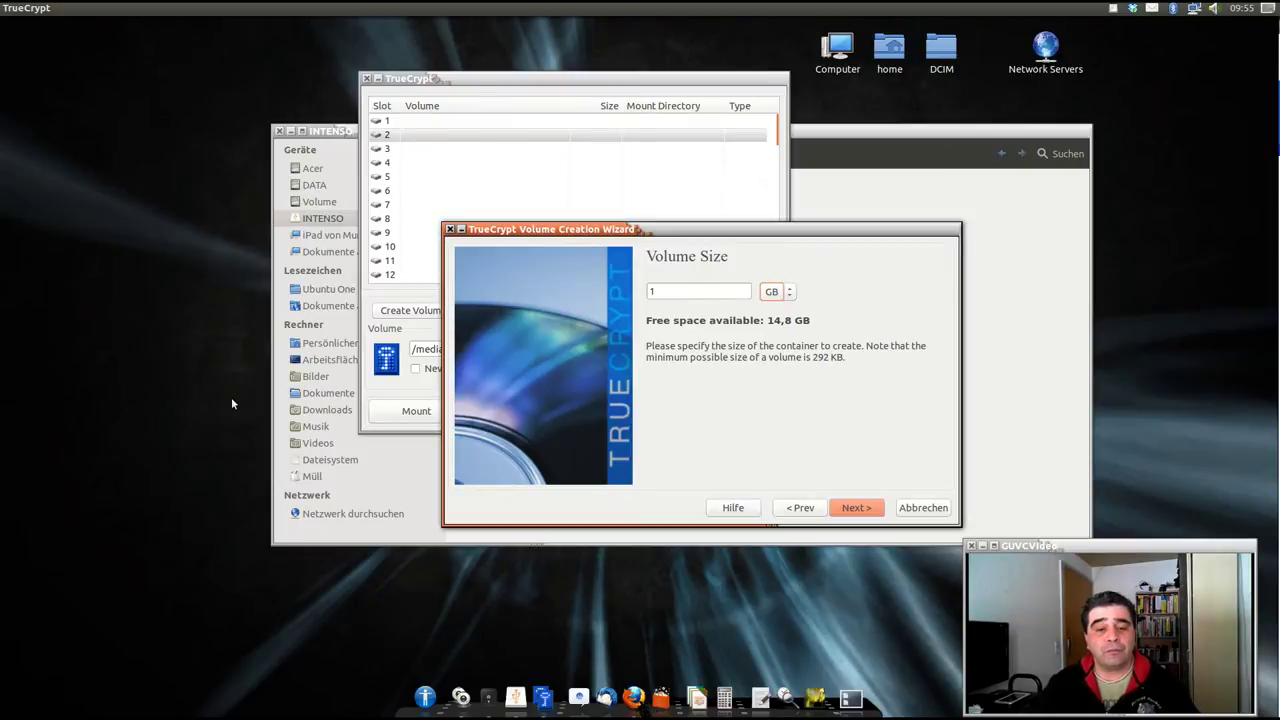
click(876, 512)
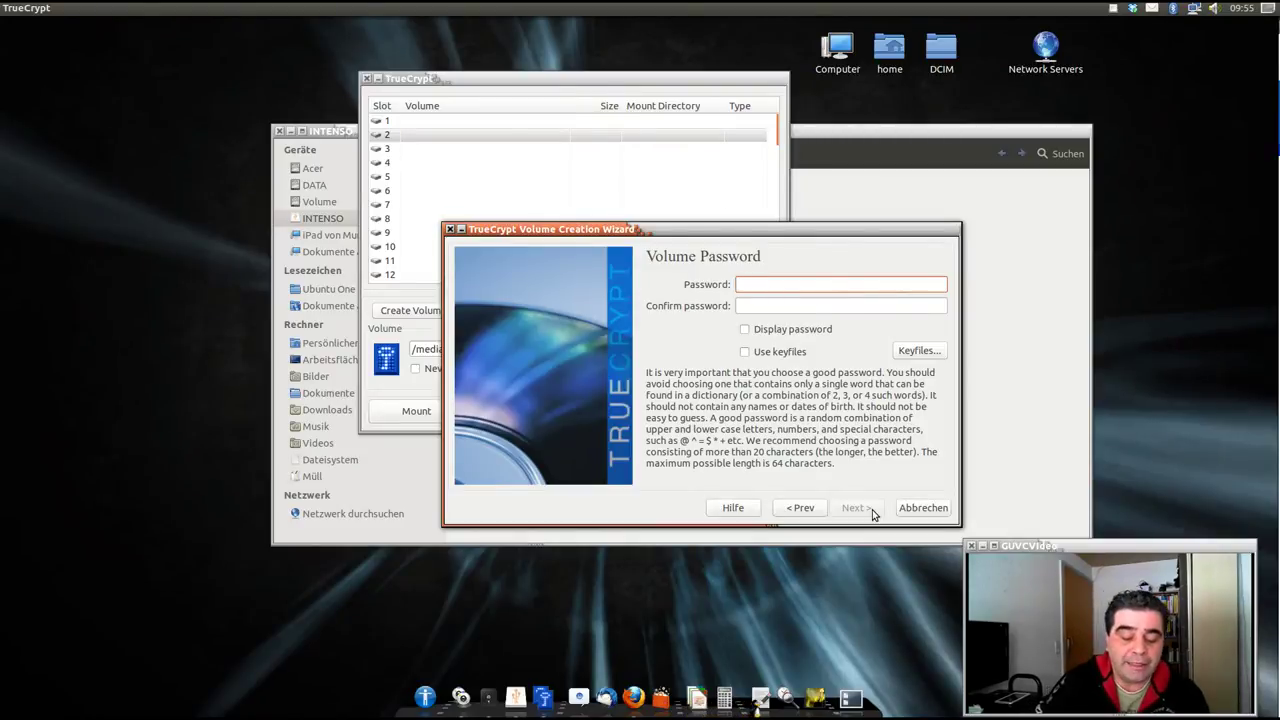
Enter and confirm a short volume password, then accept the short-password warning.
text(1234)
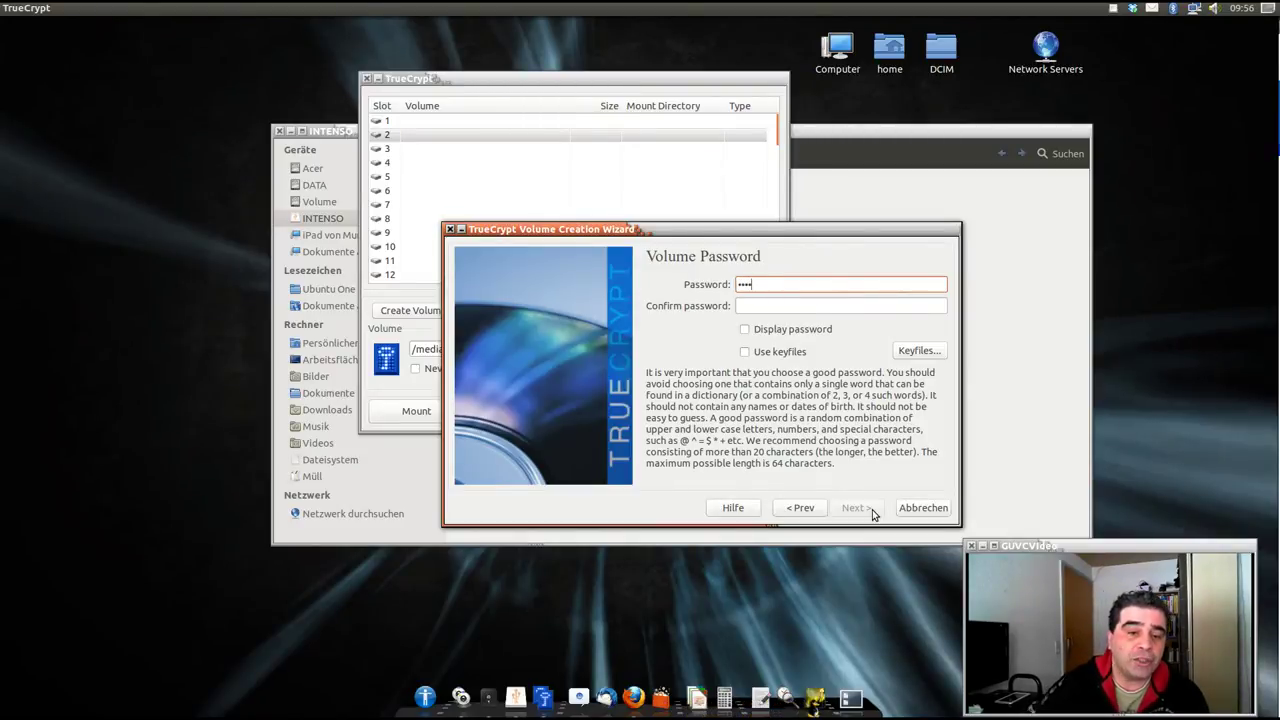
click(794, 308)
text(1234)
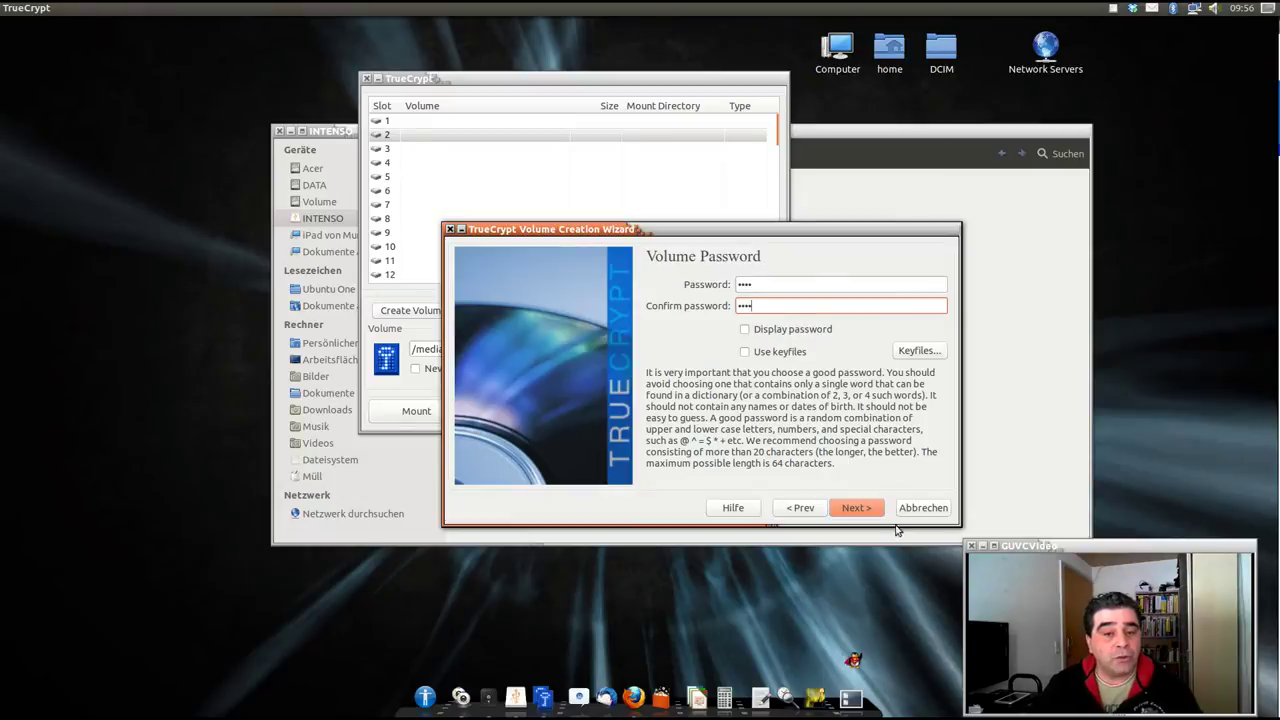
click(857, 508)
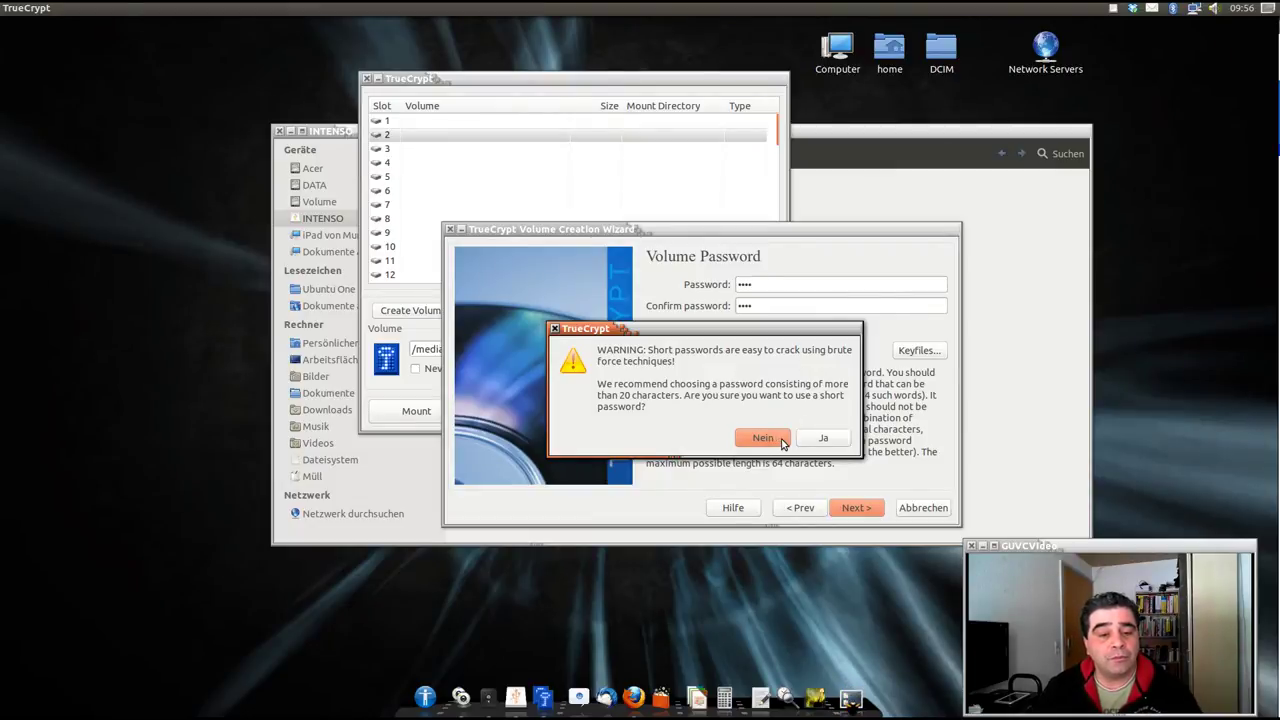
click(808, 443)
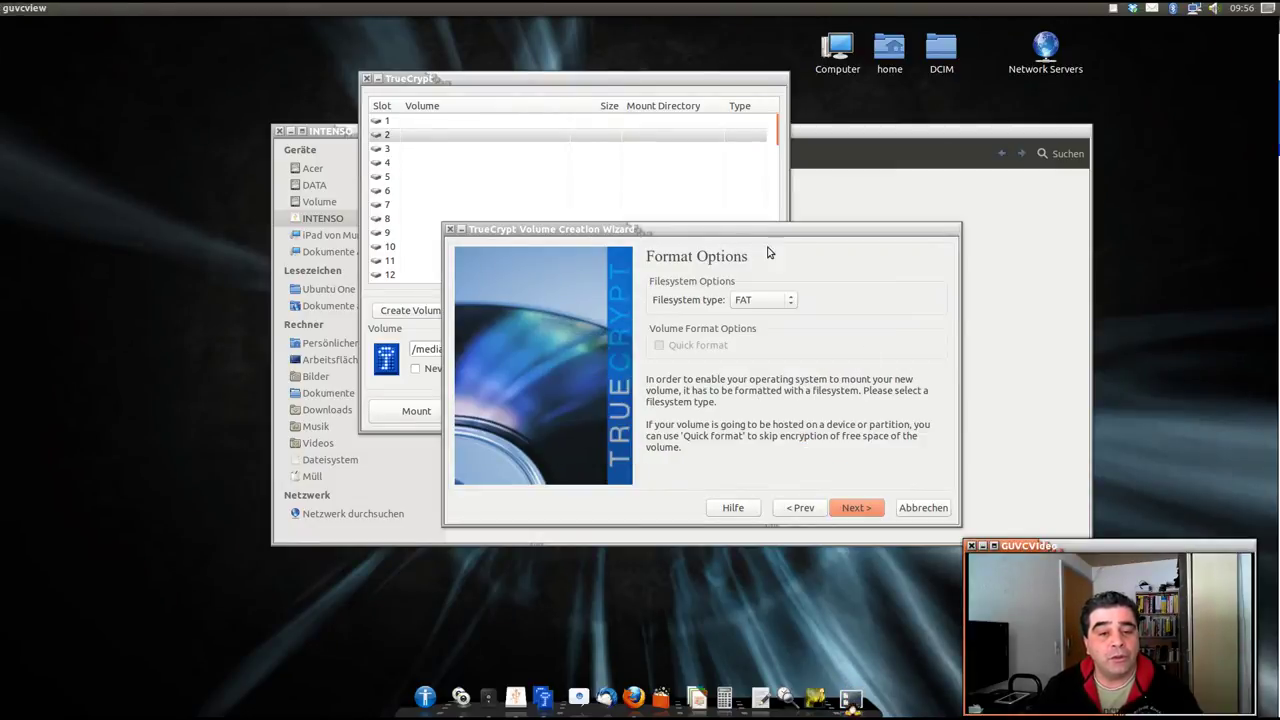
Format the volume with FAT, then move the wizard aside and bring the INTENSO window forward.
click(857, 507)
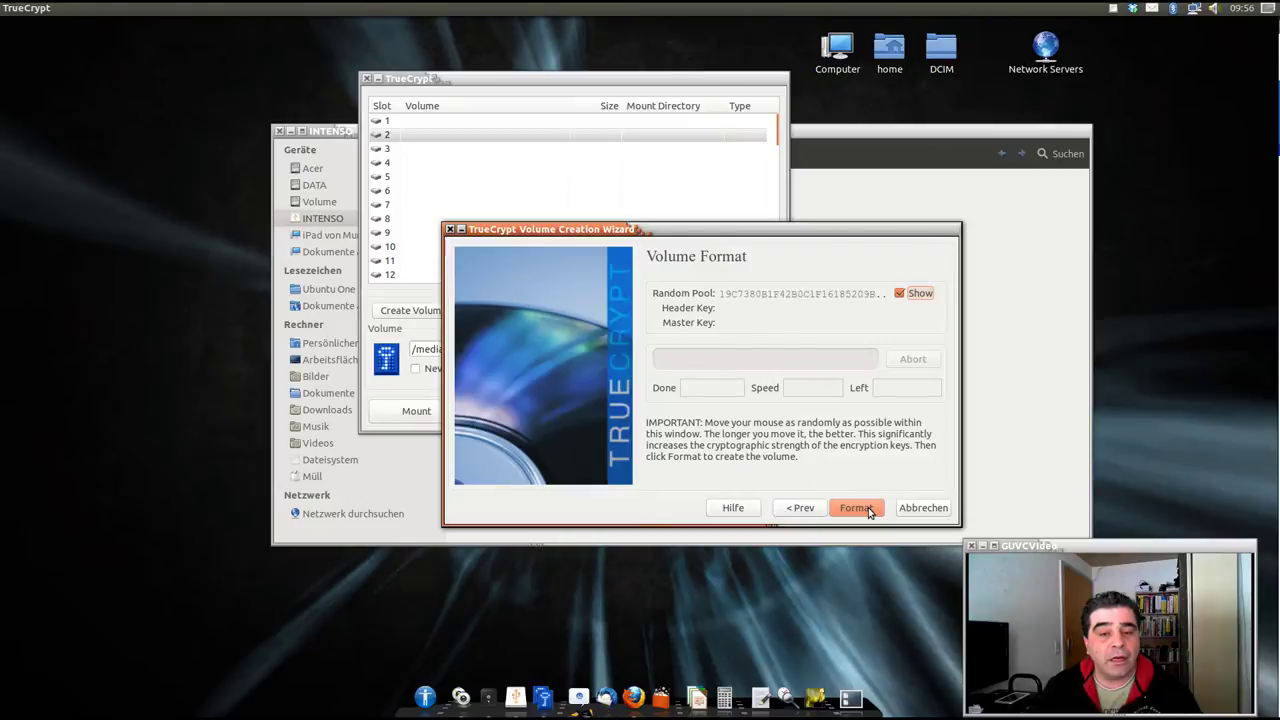
click(857, 508)
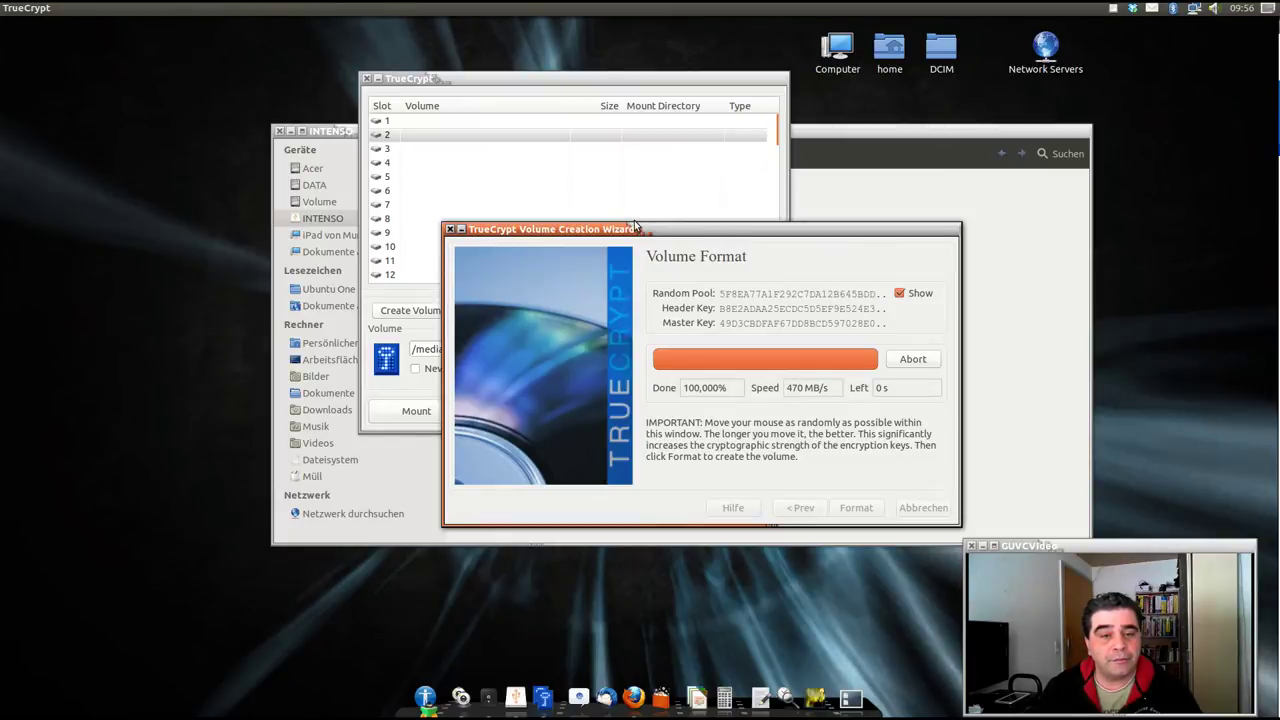
drag(631, 229, 591, 295)
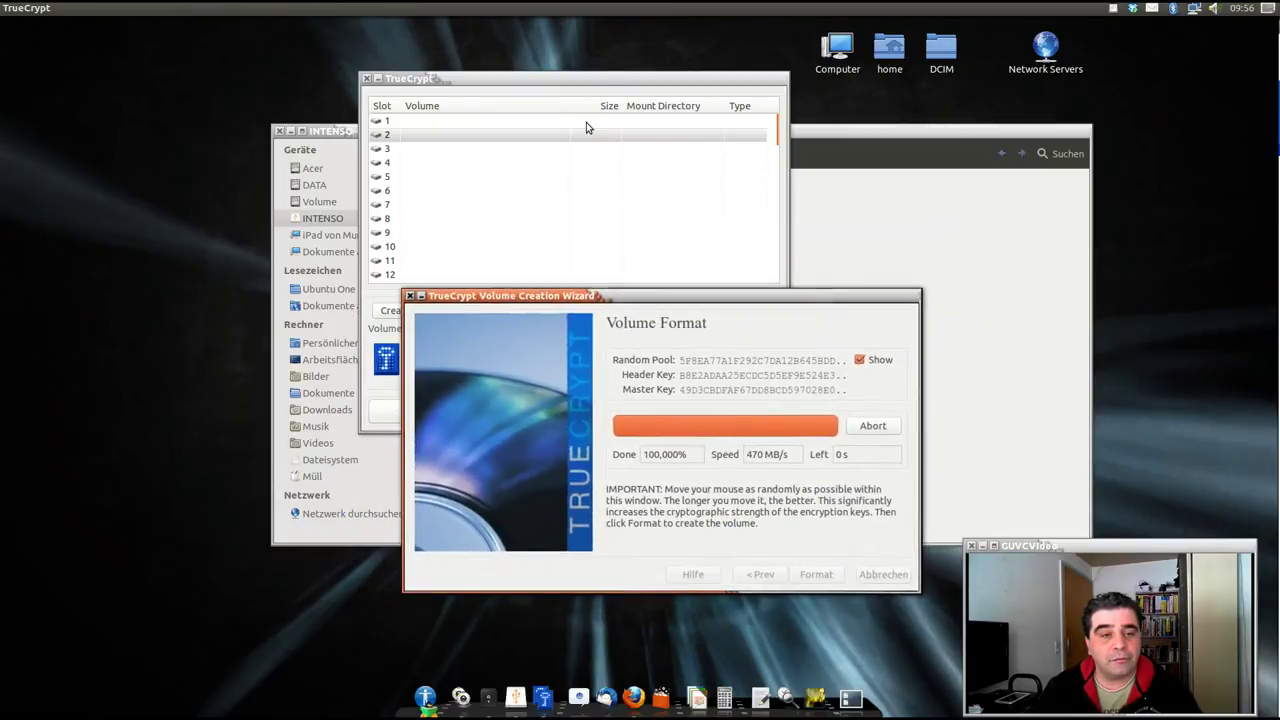
click(903, 214)
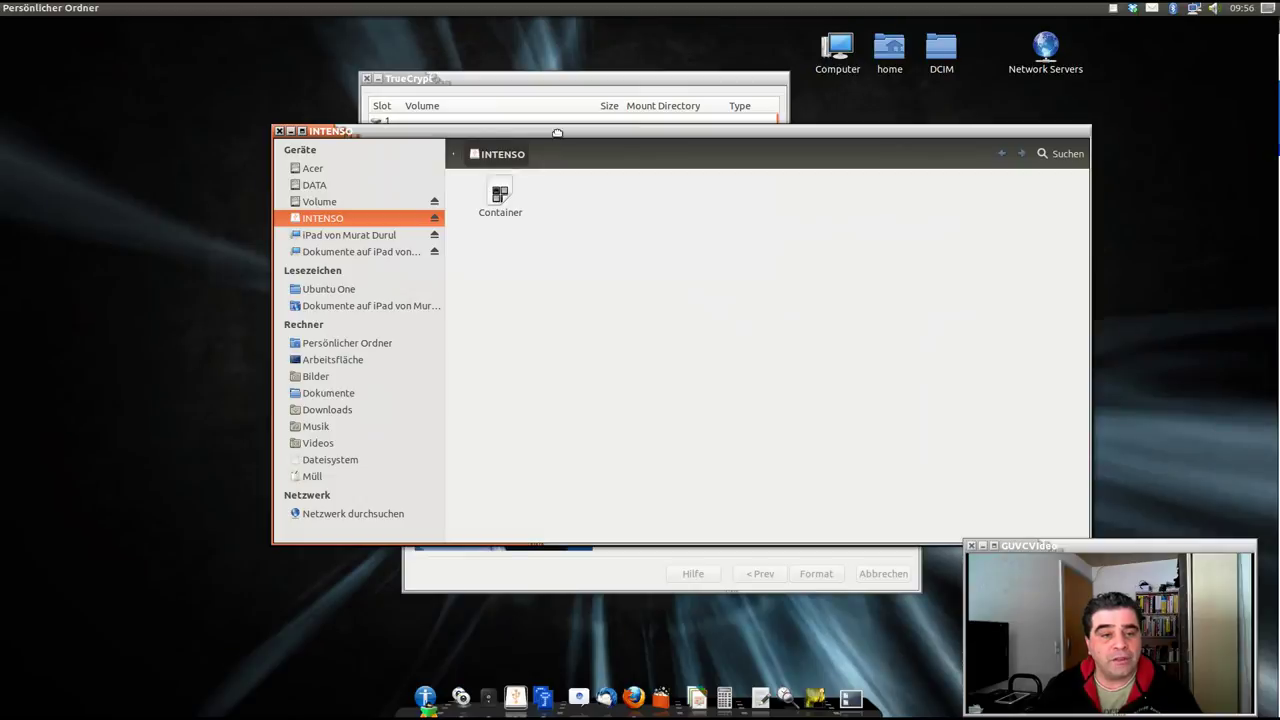
Check the Container file's properties on INTENSO, confirming its size is 1,1 GB.
drag(621, 134, 600, 200)
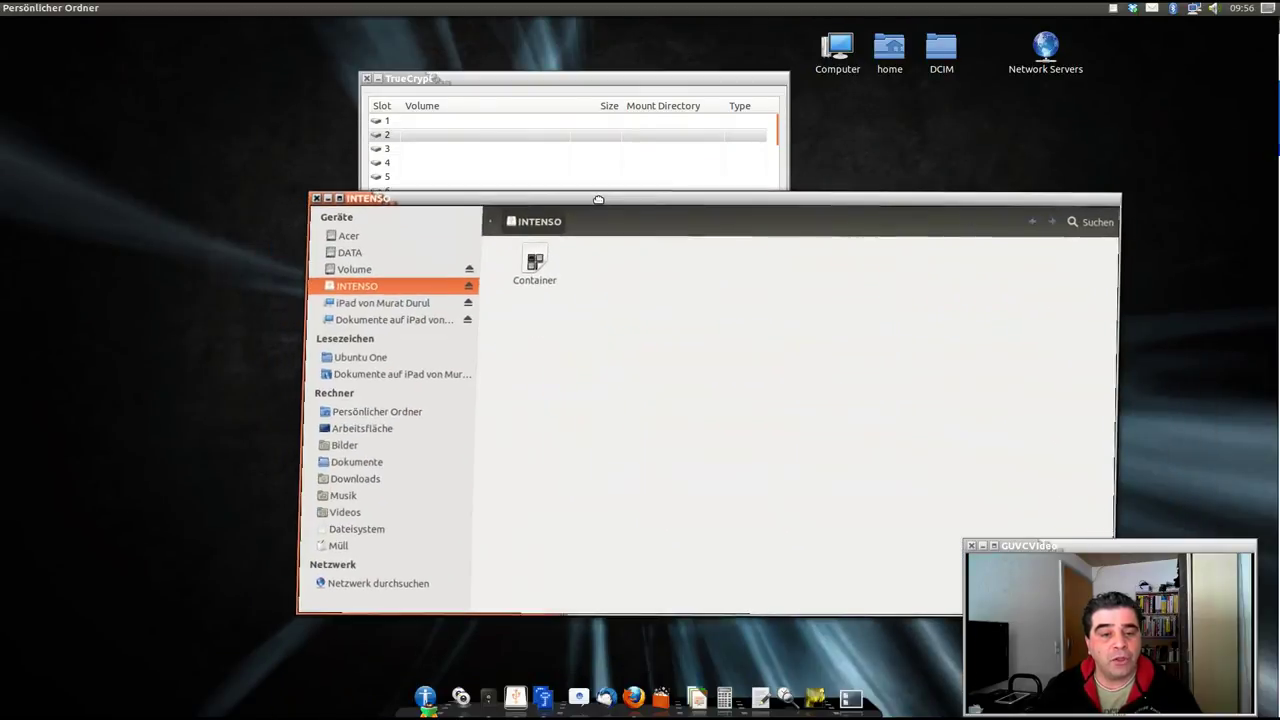
click(547, 262)
right_click(547, 263)
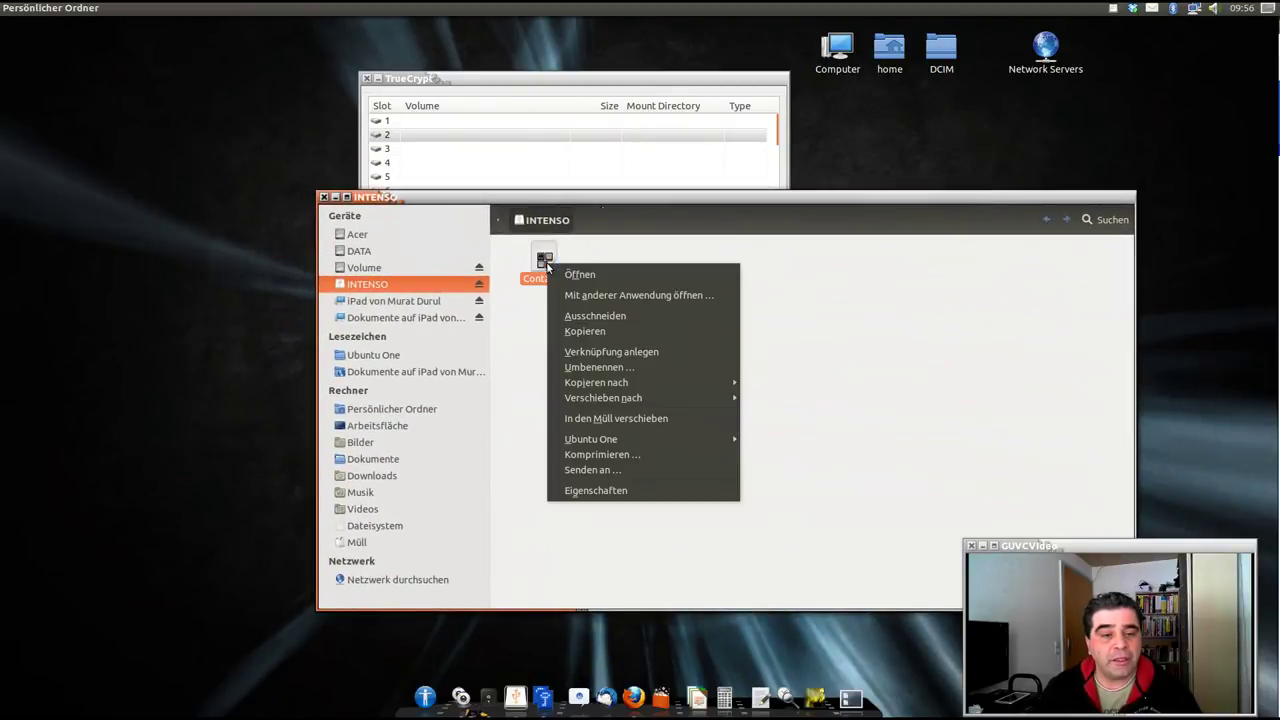
click(648, 490)
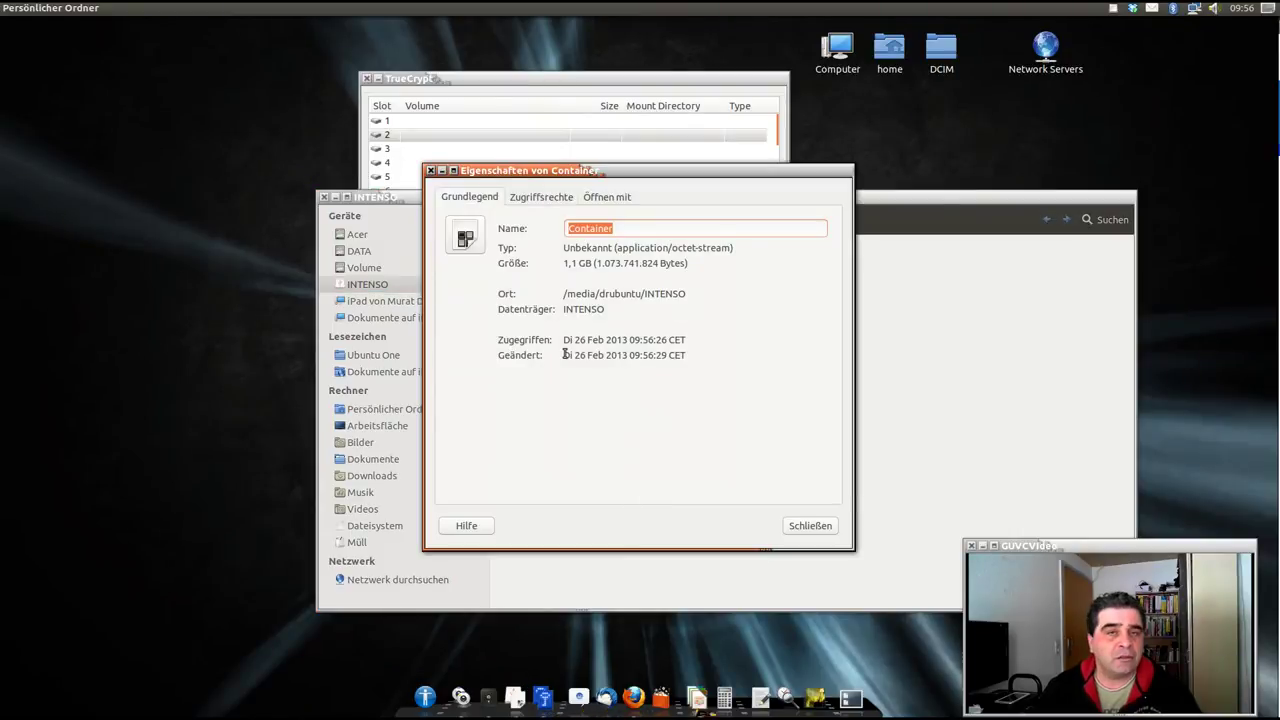
click(810, 525)
drag(647, 205, 647, 393)
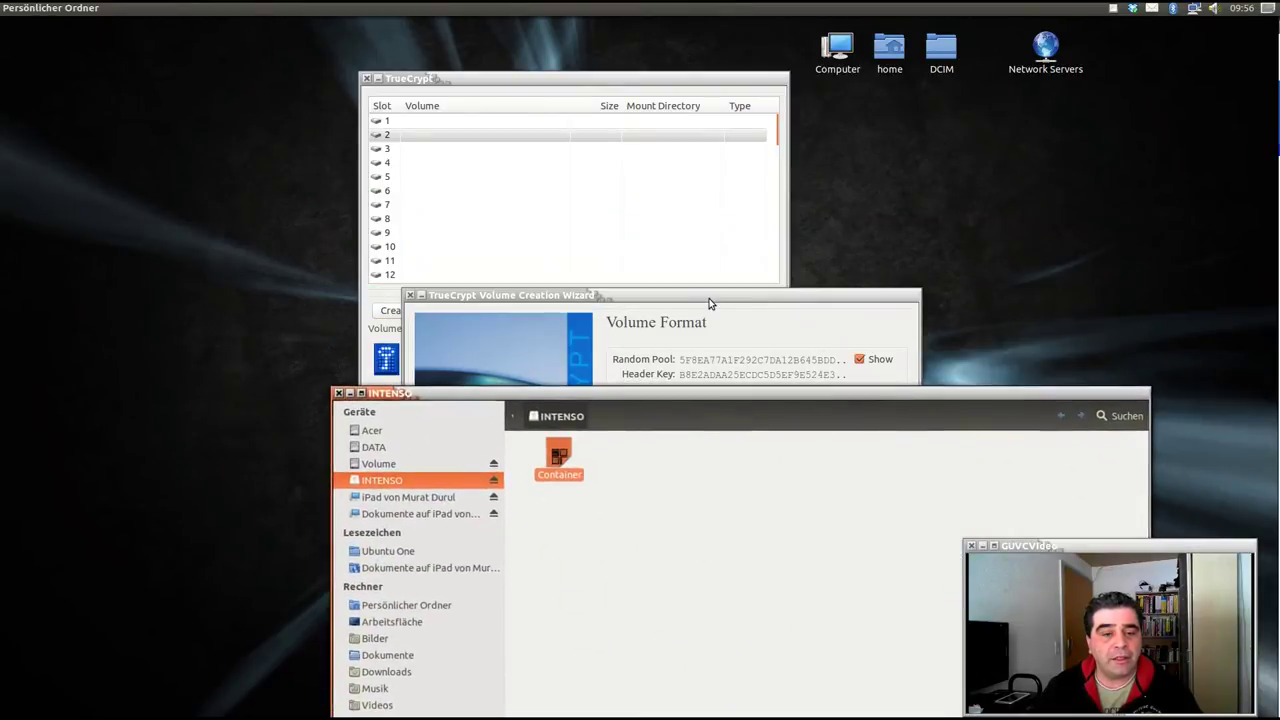
drag(711, 297, 723, 256)
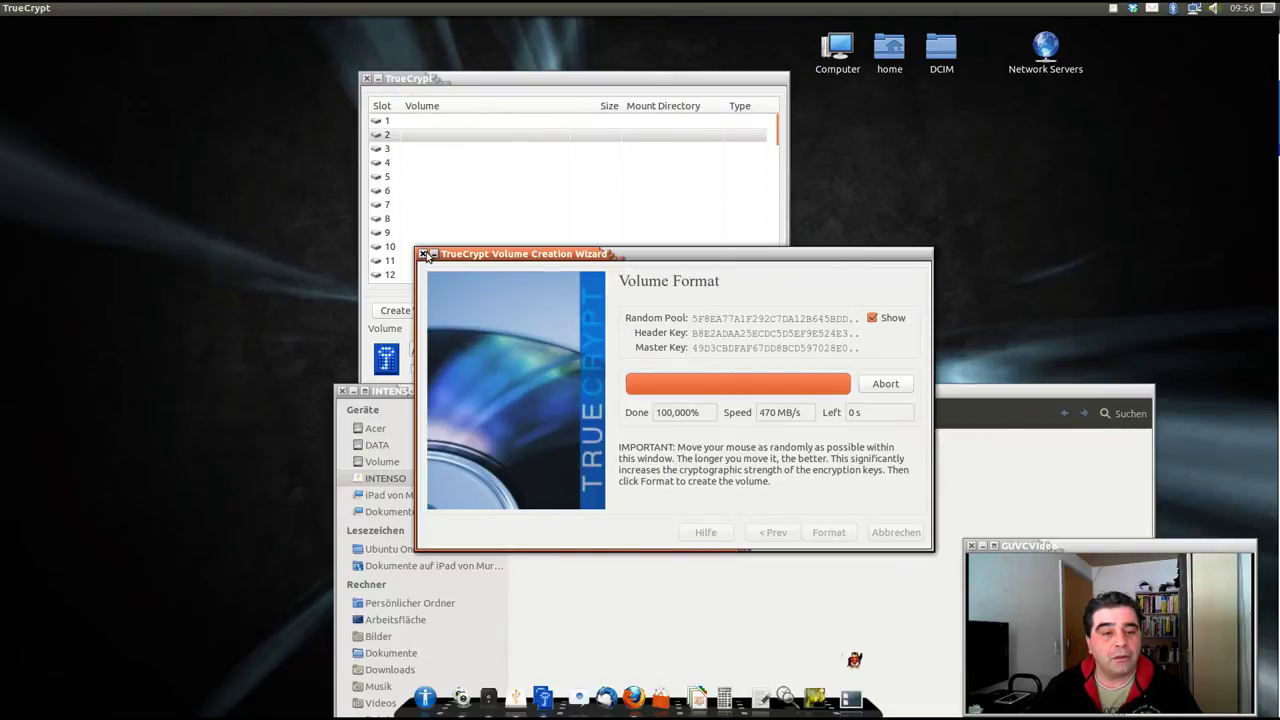
Choose /media/drubuntu/INTENSO/Container as the volume file in TrueCrypt's main window.
click(710, 296)
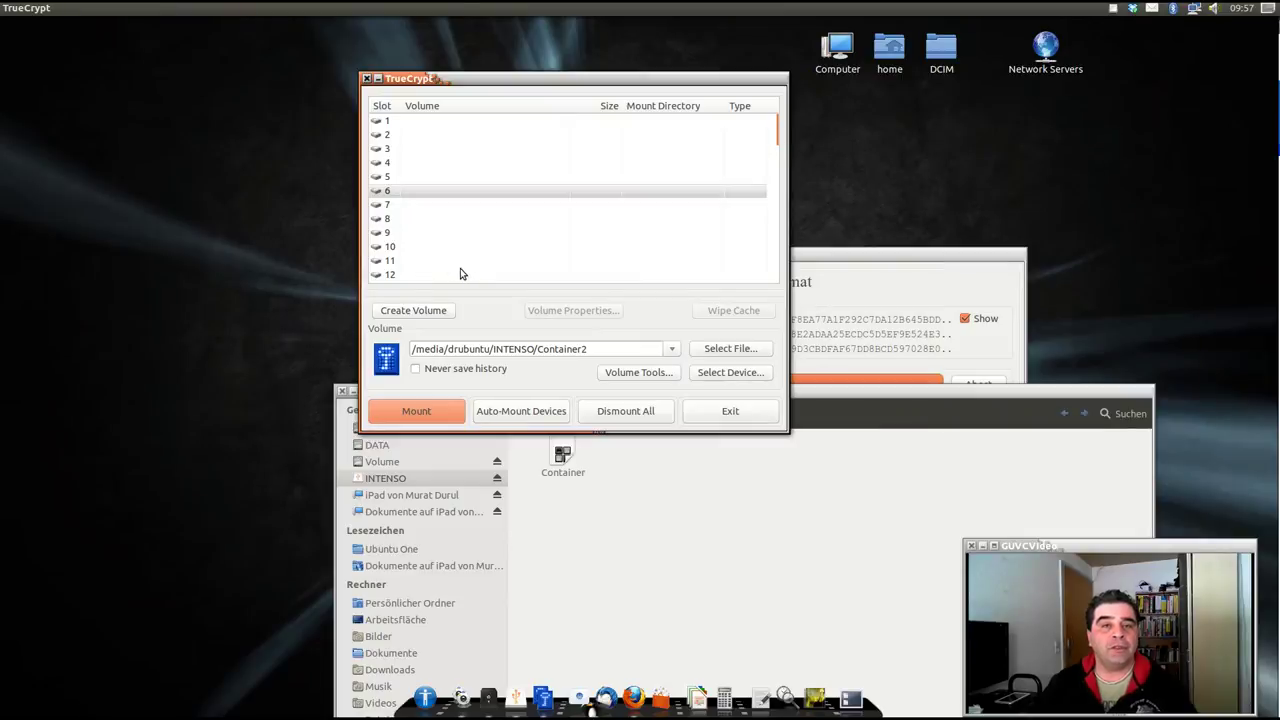
click(709, 349)
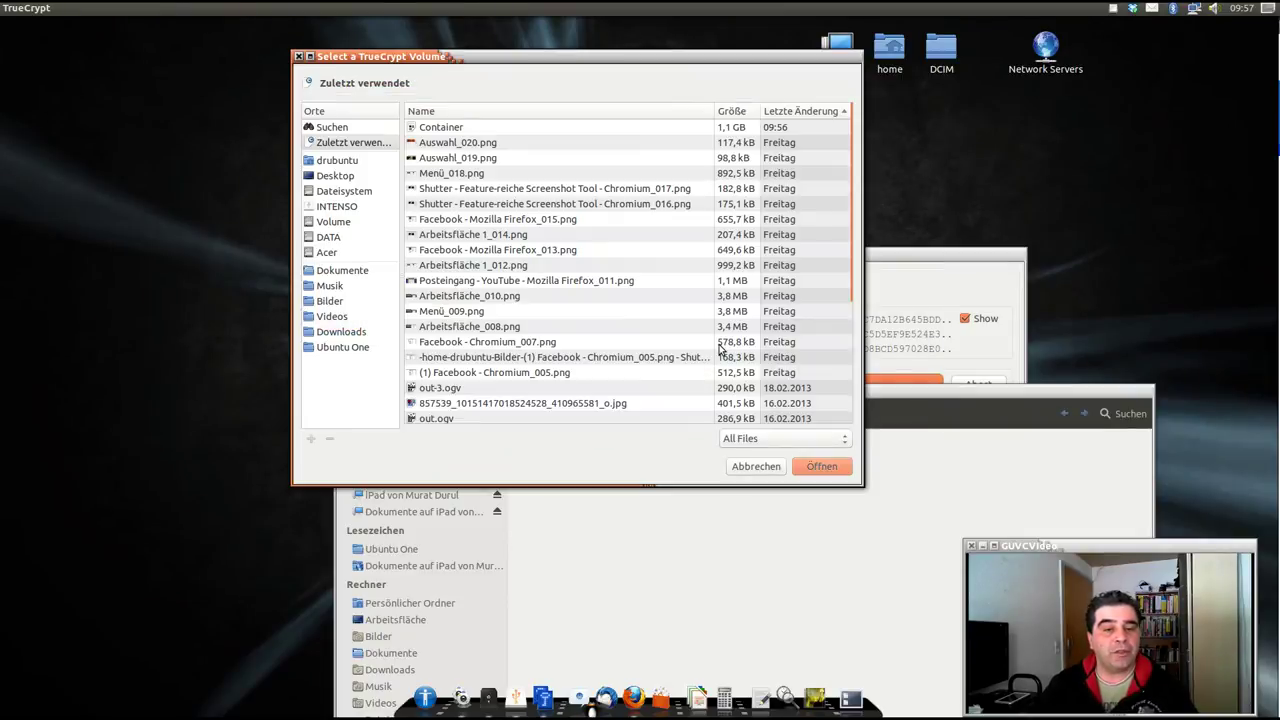
click(338, 206)
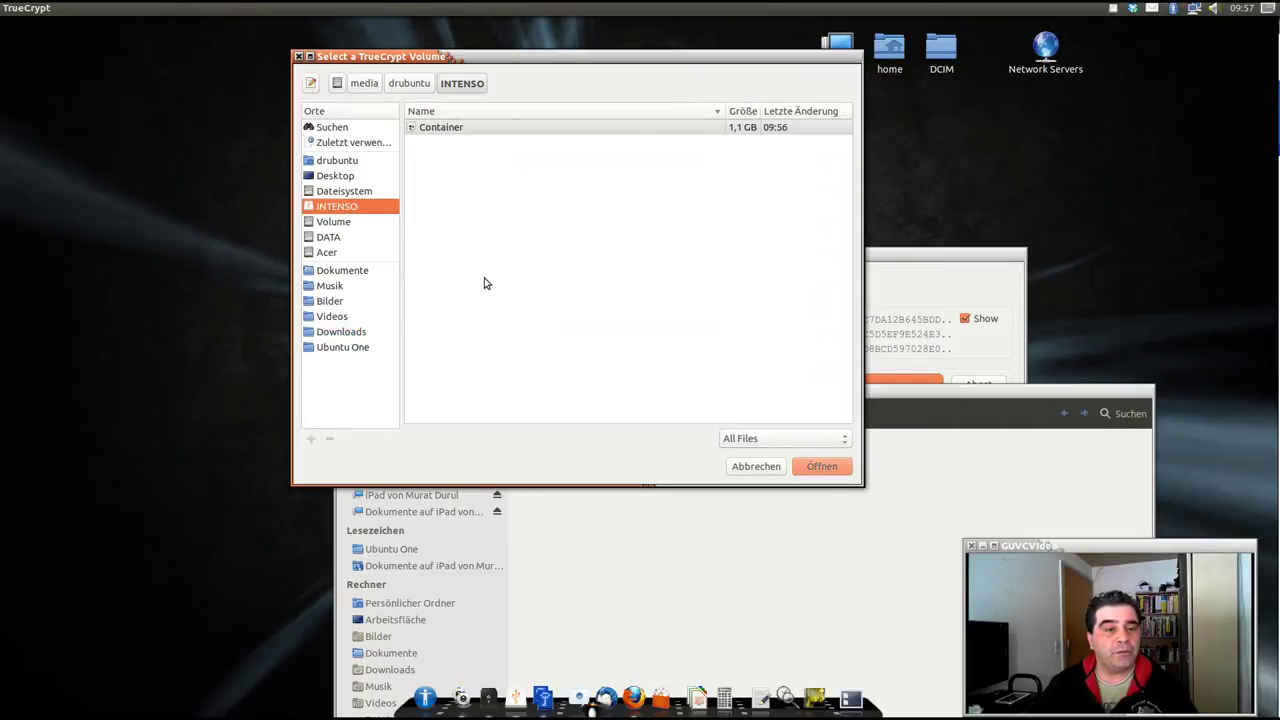
click(326, 189)
click(350, 208)
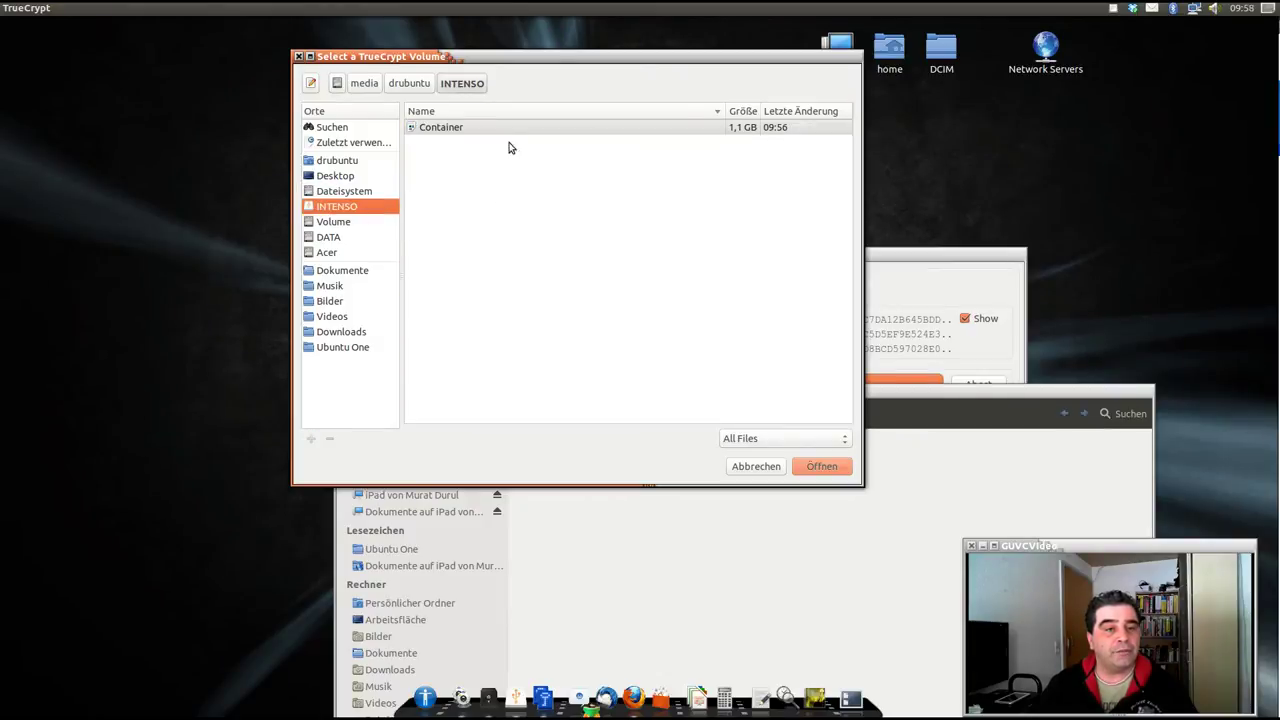
click(440, 127)
click(828, 468)
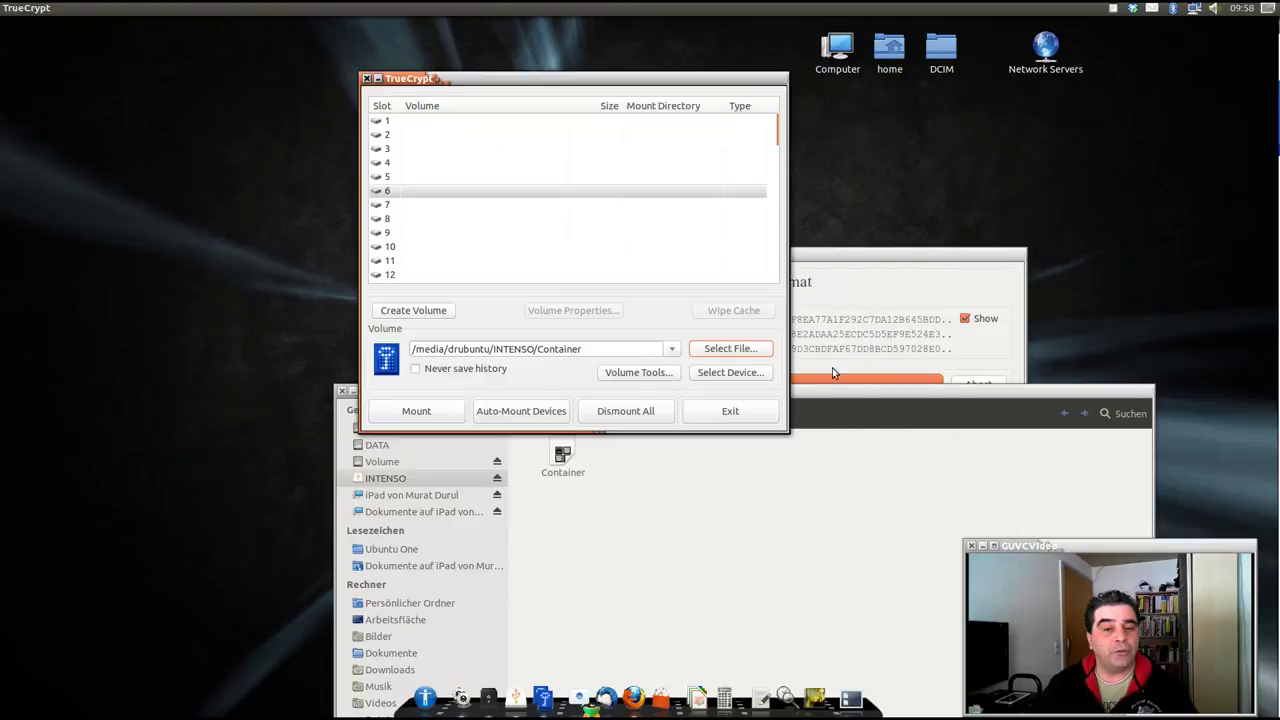
Start a mount of Container, cancel the password prompt, and settle on slot 5.
click(418, 411)
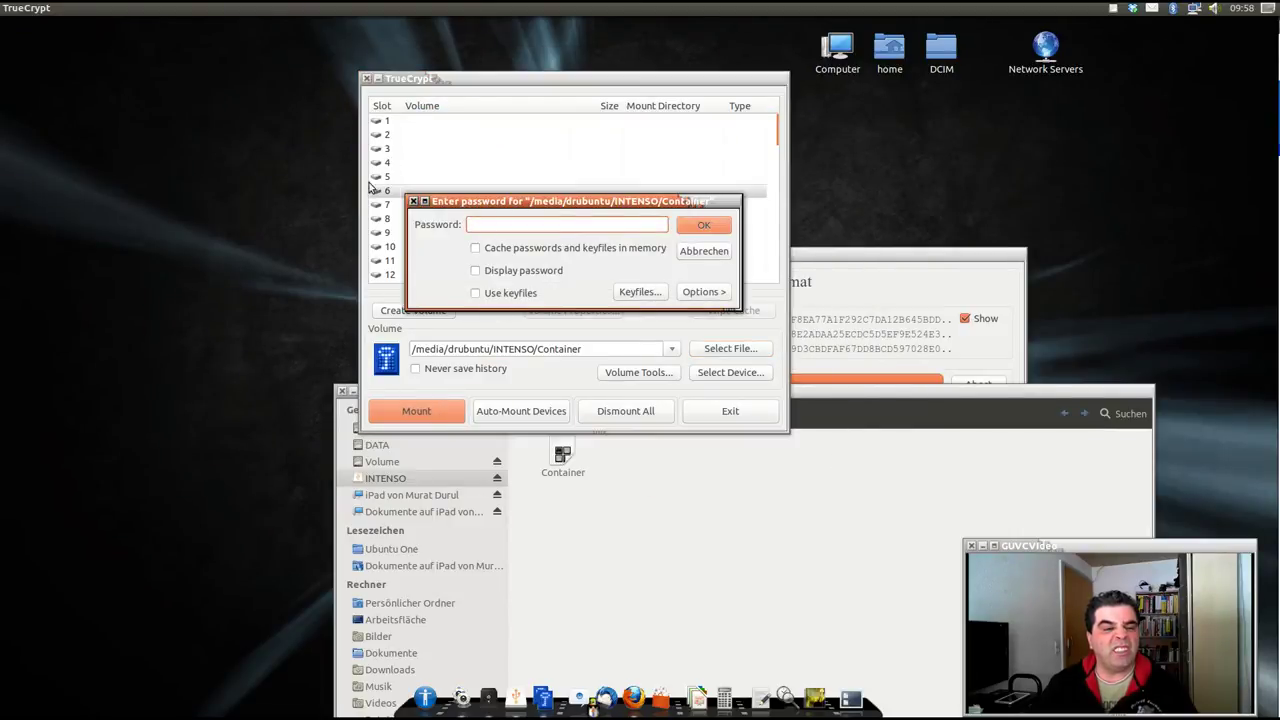
click(703, 251)
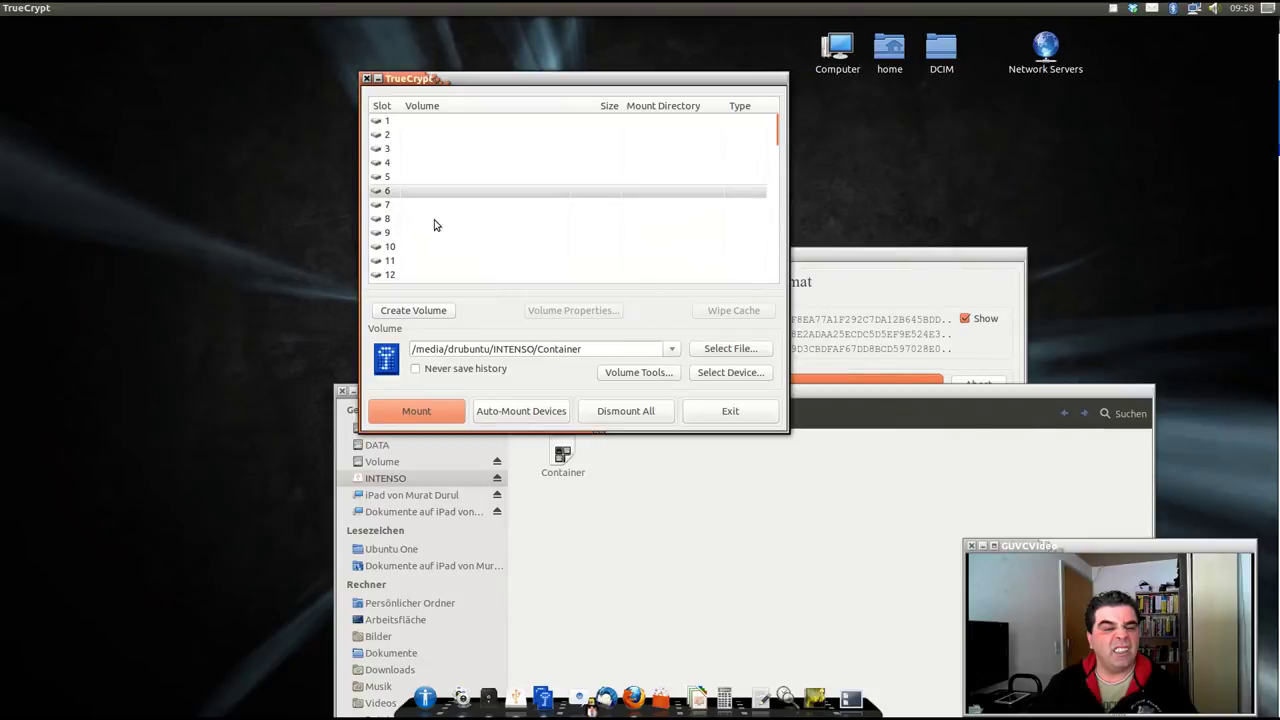
click(380, 191)
click(390, 164)
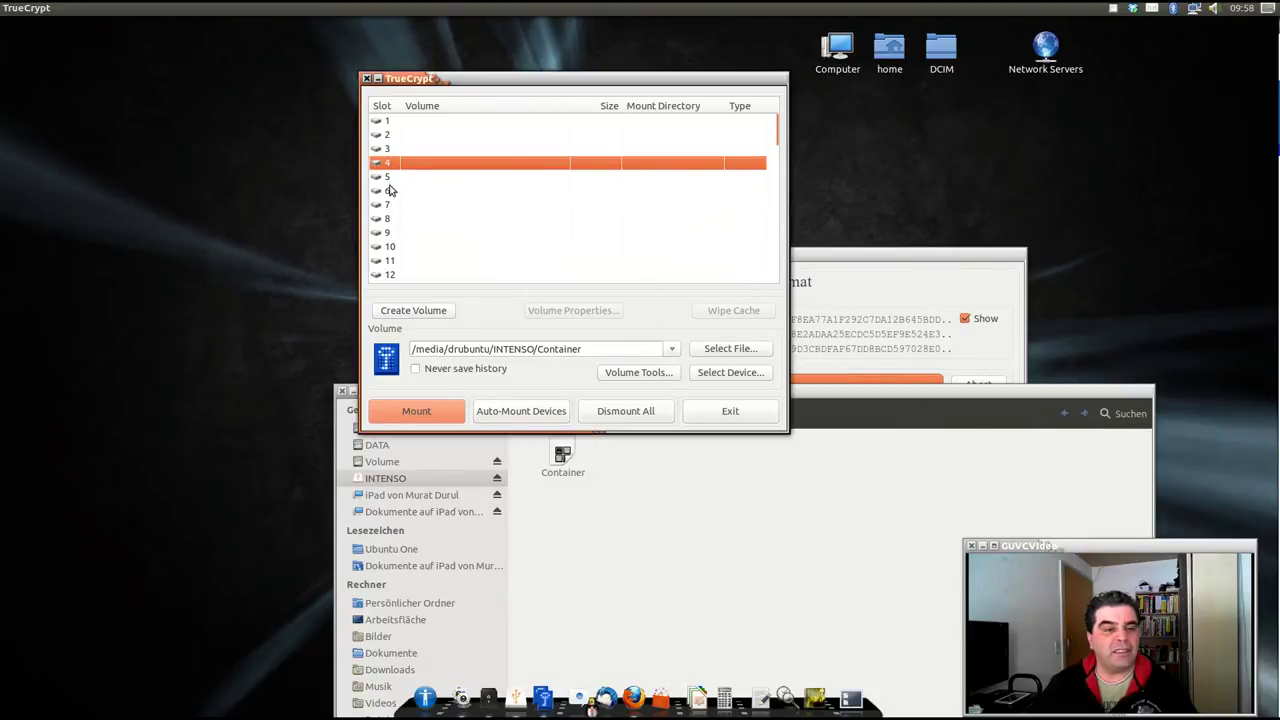
click(390, 191)
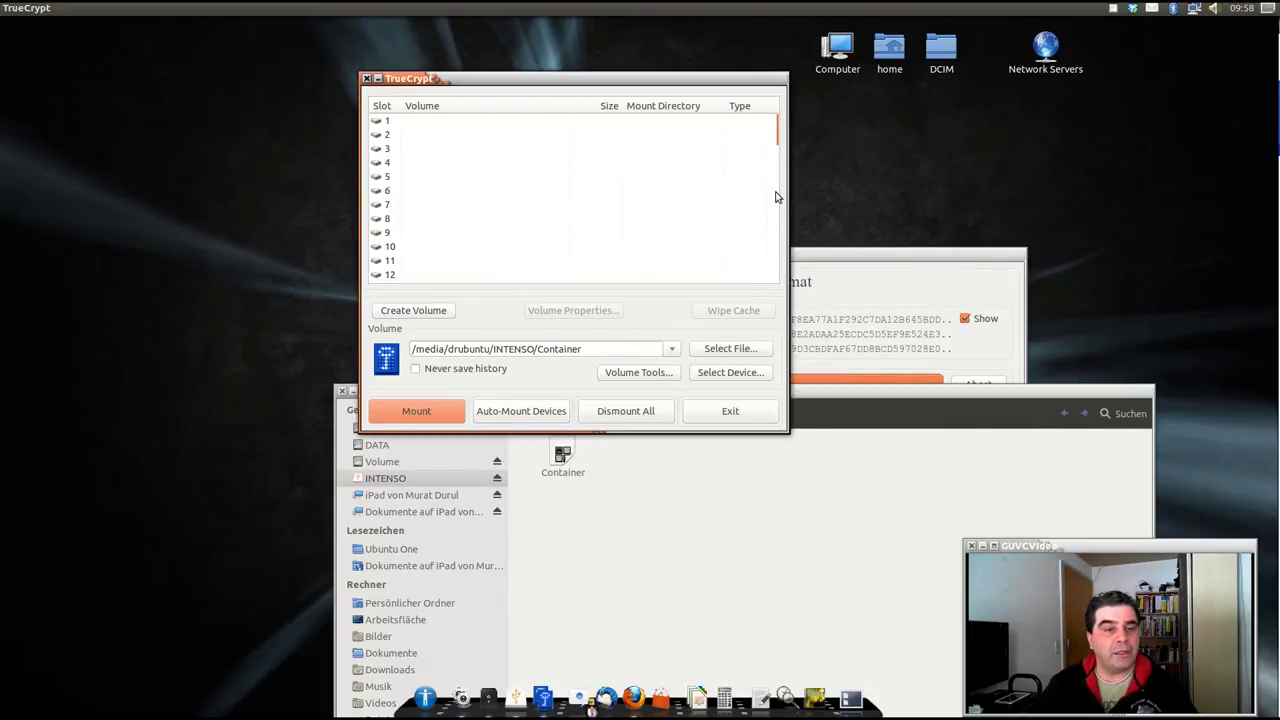
click(383, 179)
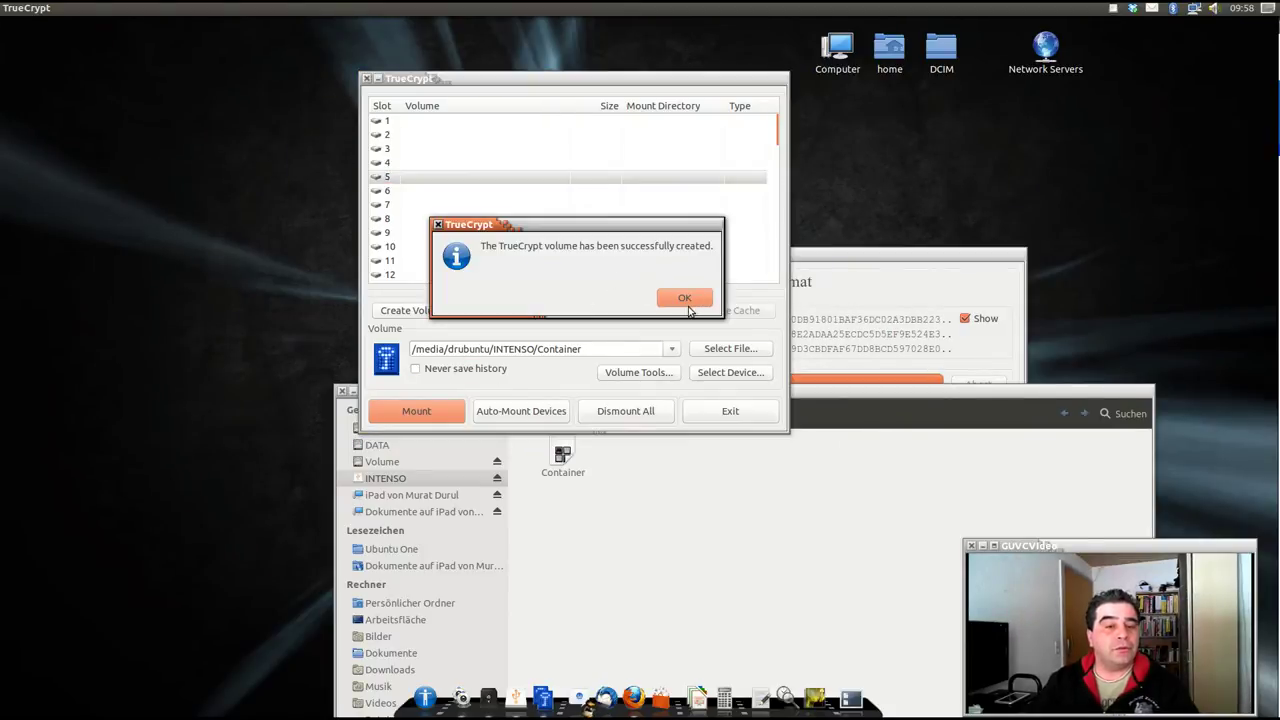
Dismiss the volume-created confirmation, close the Volume Creation Wizard, and reselect slot 5.
click(686, 302)
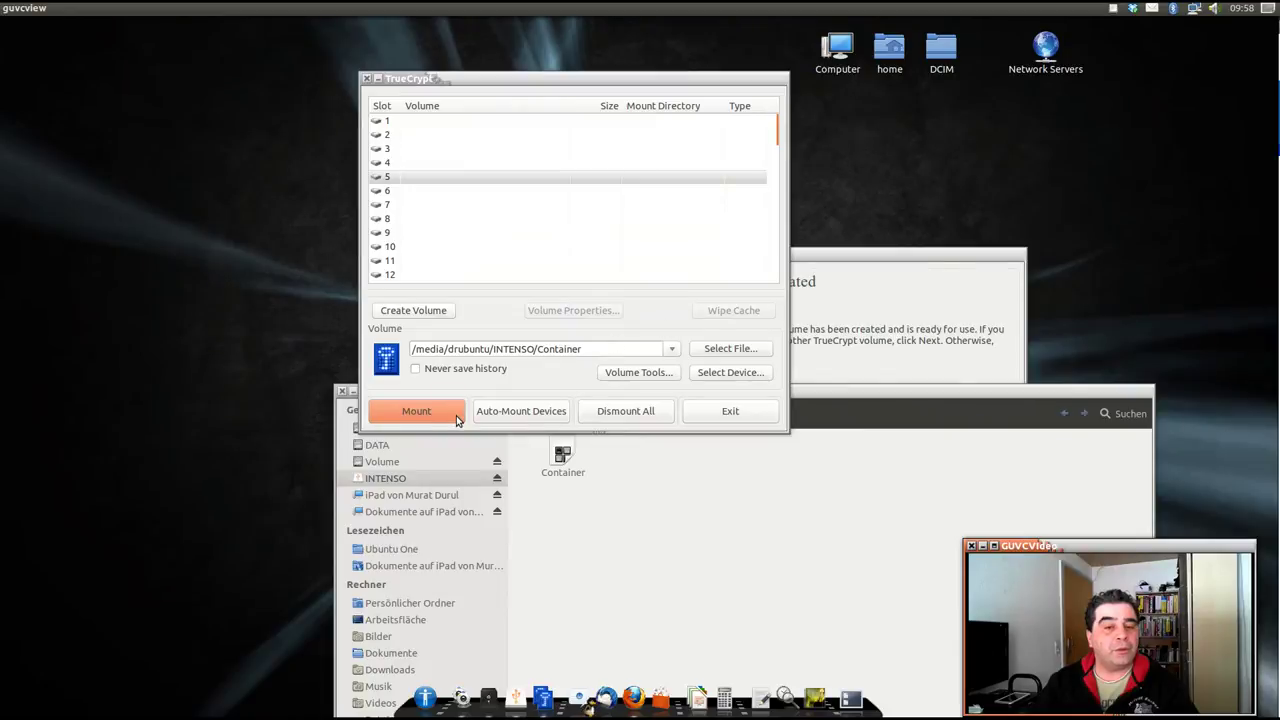
click(844, 290)
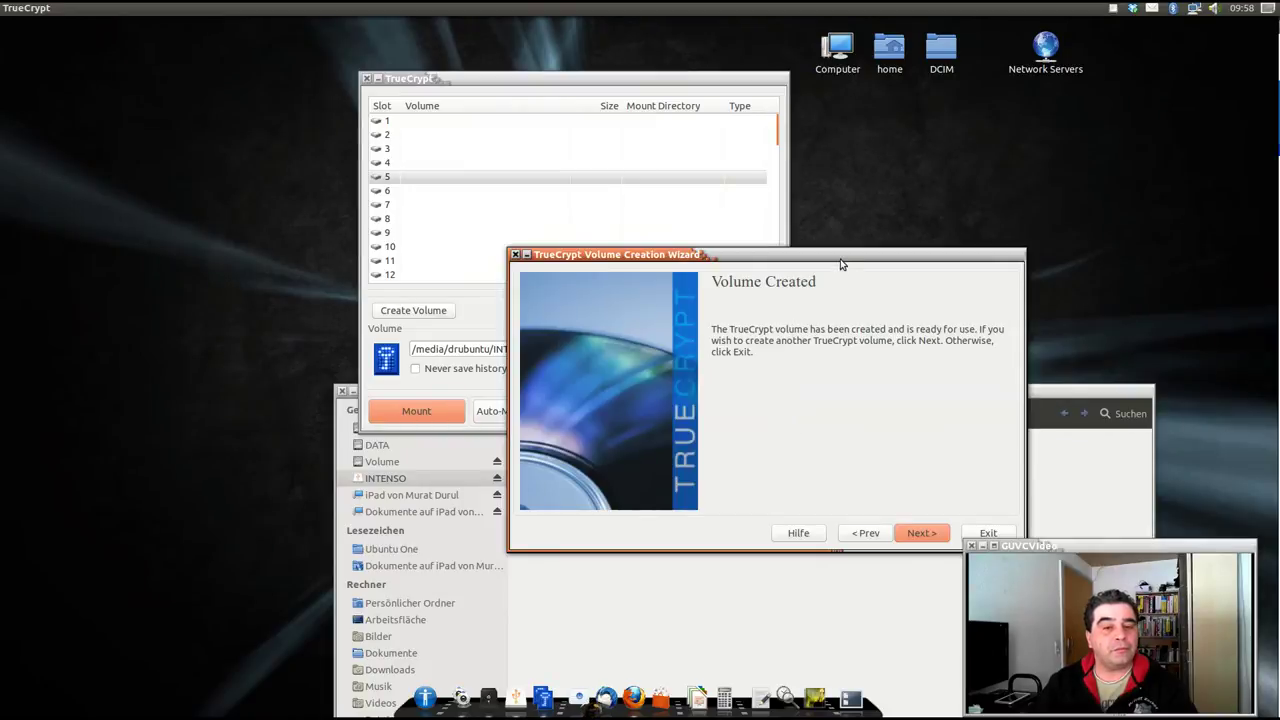
drag(842, 264, 702, 236)
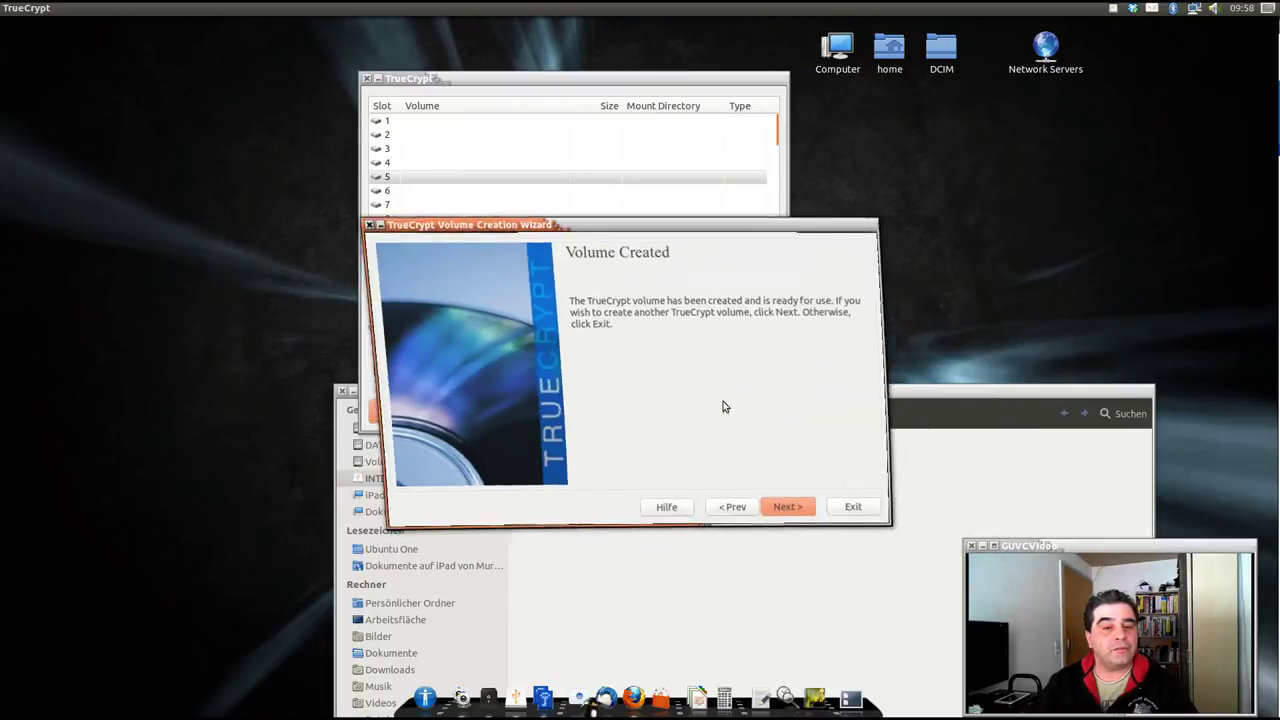
click(781, 505)
click(862, 514)
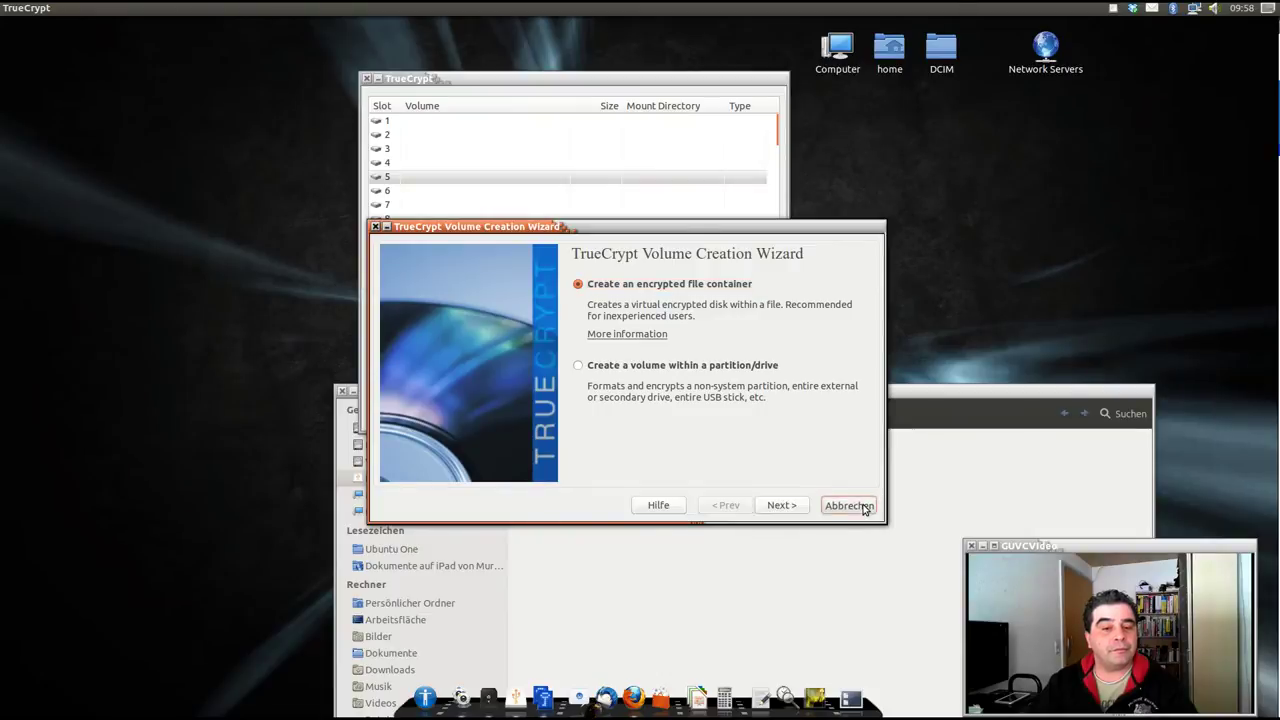
click(400, 180)
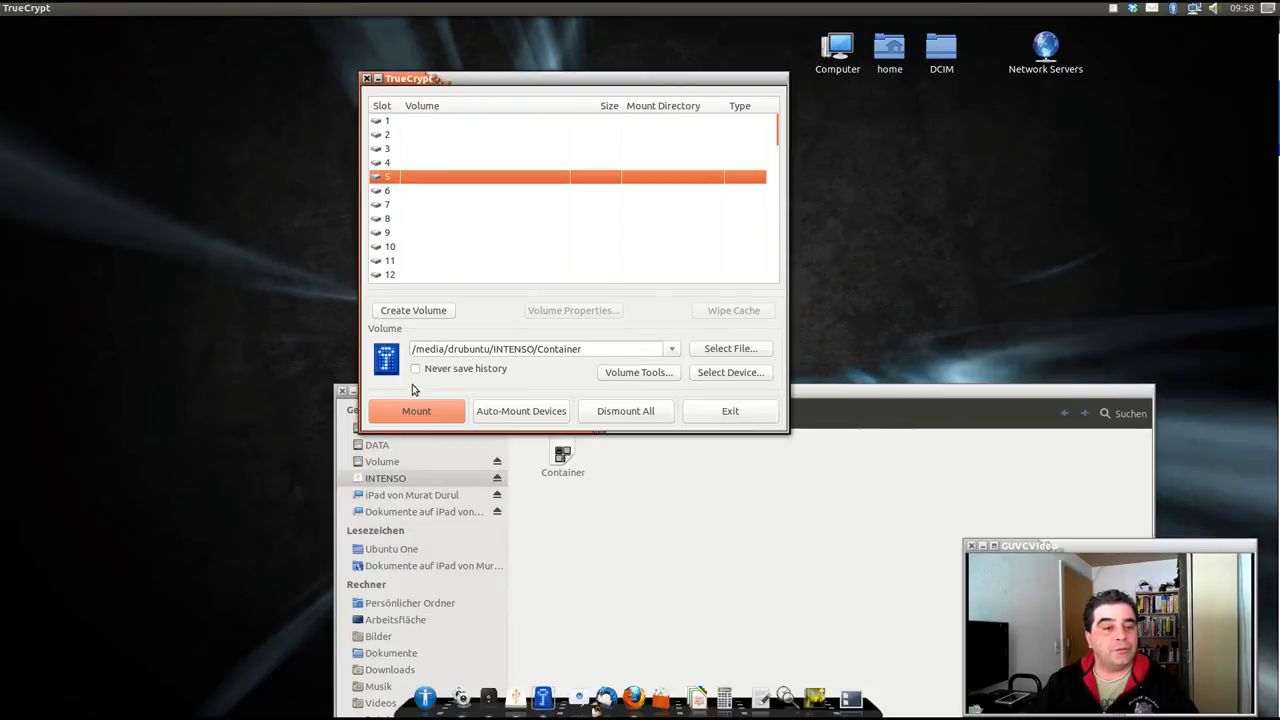
Mount Container into slot 5 with its password, opening the empty 1,1 GB truecrypt5 window.
click(416, 411)
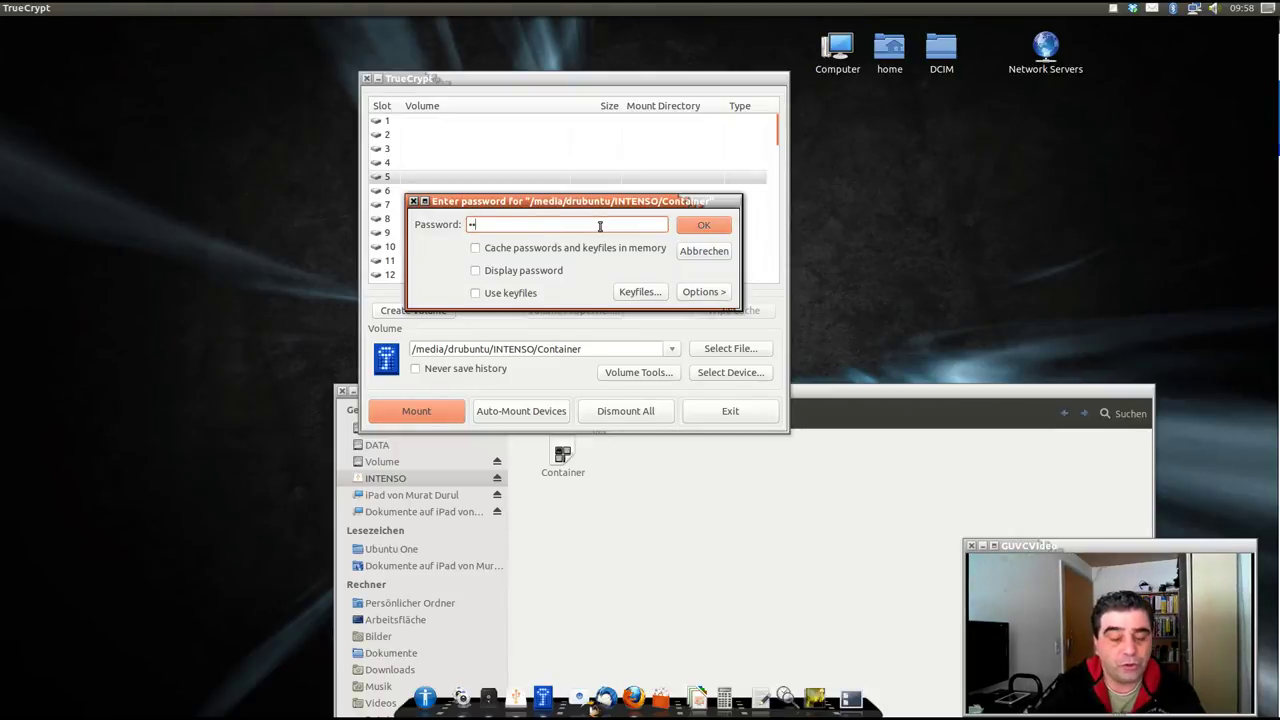
text(****)
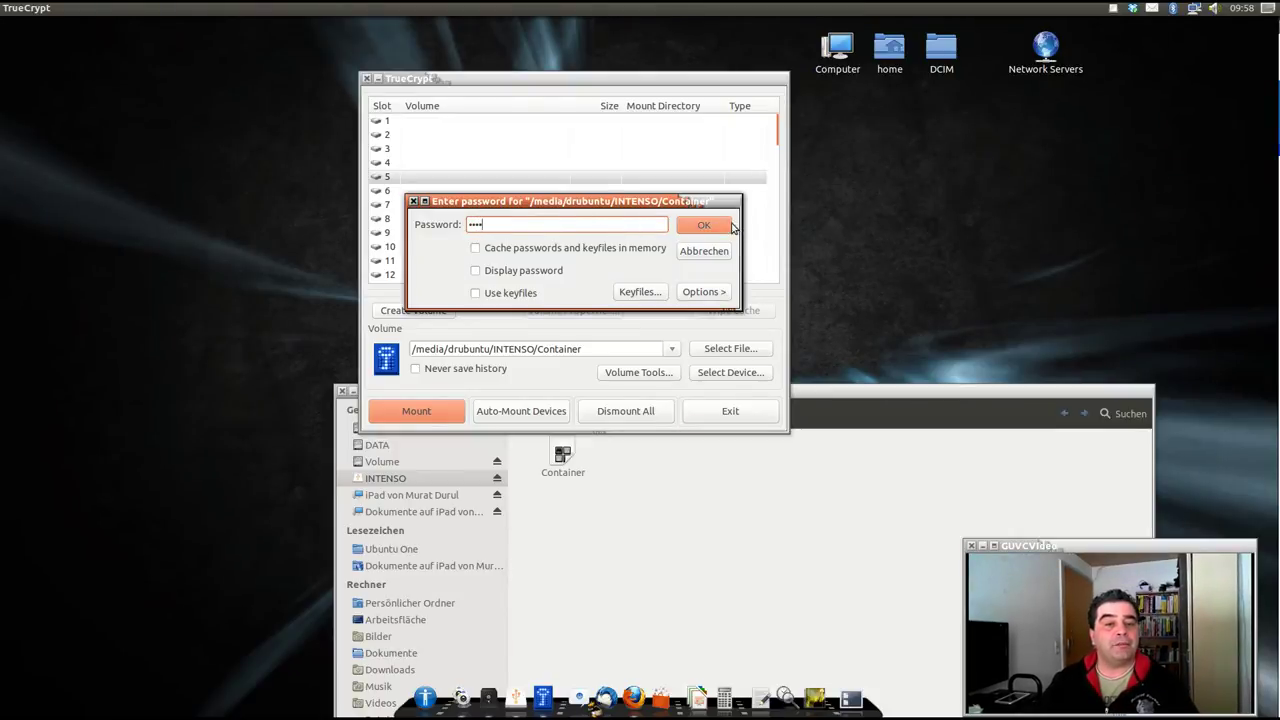
click(732, 226)
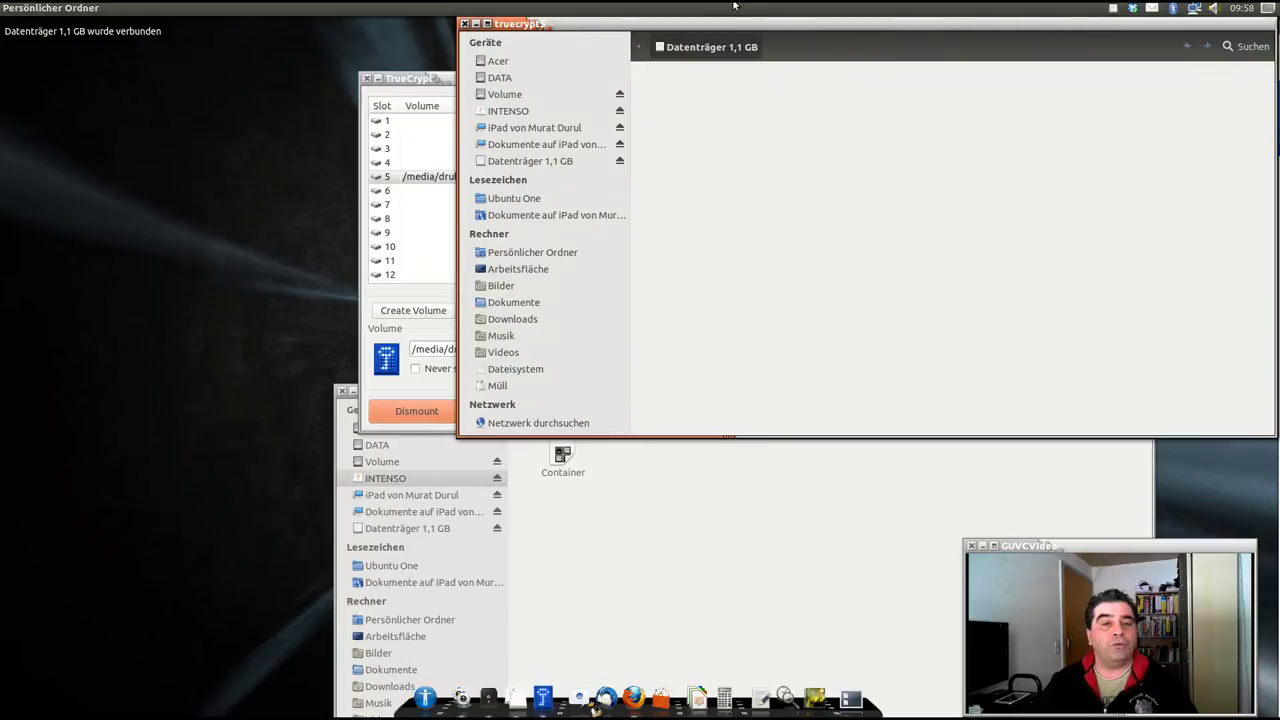
drag(719, 27, 450, 200)
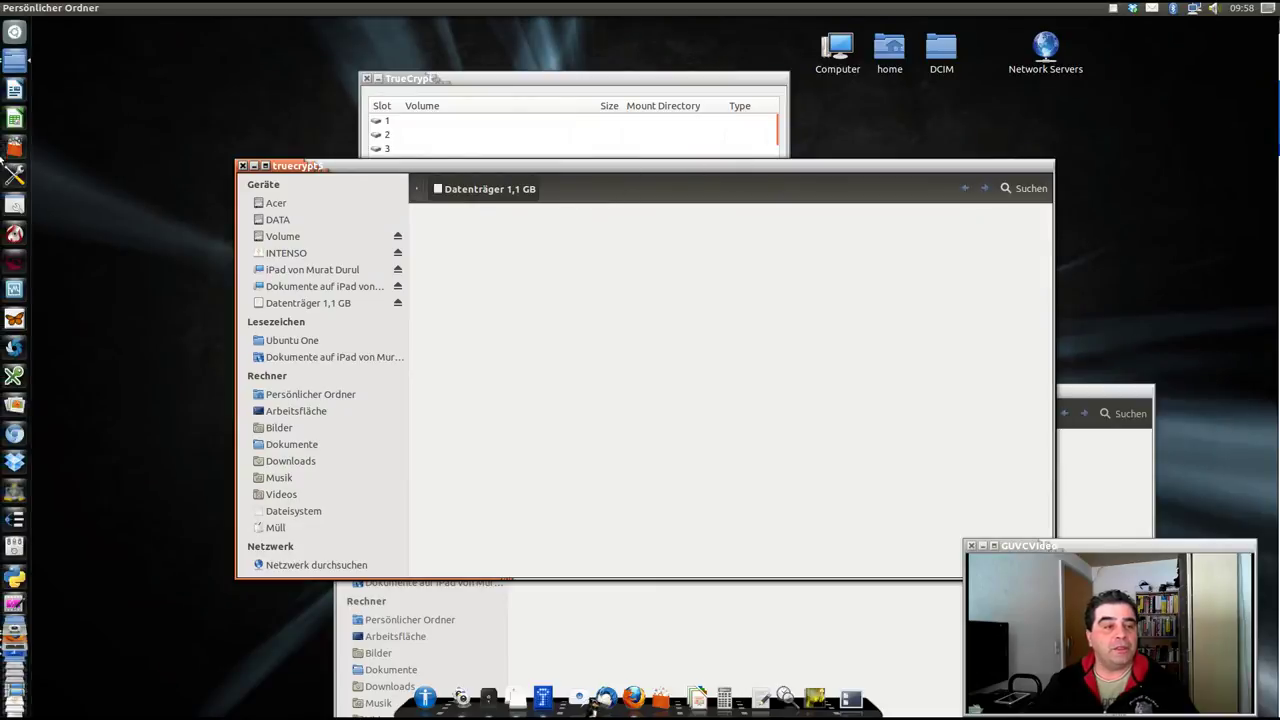
click(13, 68)
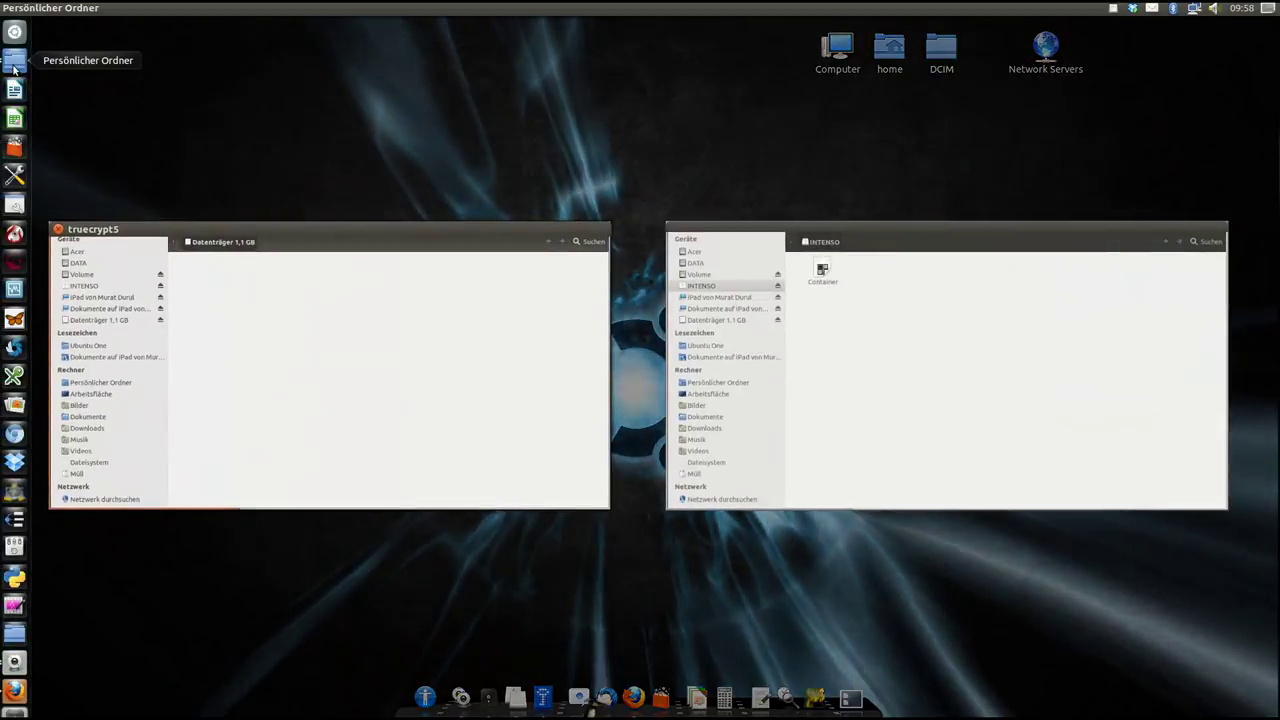
click(13, 68)
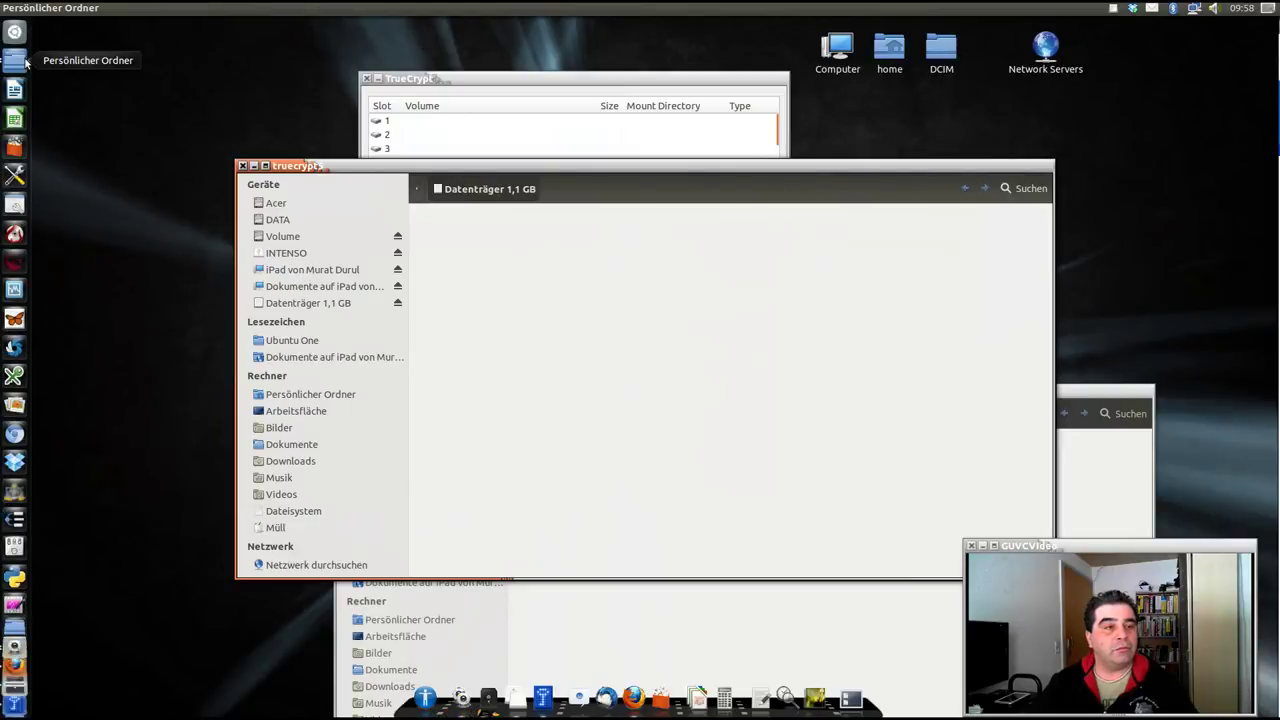
Copy the baby photo and 18196-desktop-wallpapers-geek.jpg from Bilder into the truecrypt5 volume.
right_click(20, 66)
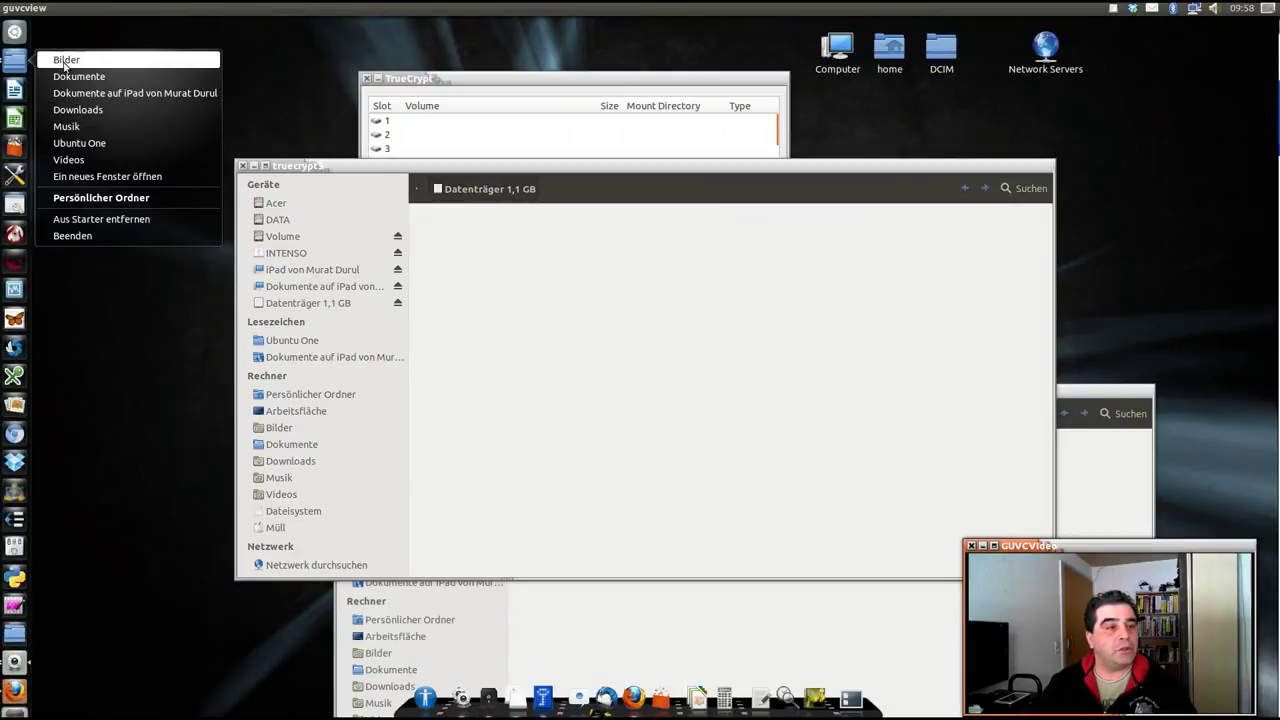
click(66, 60)
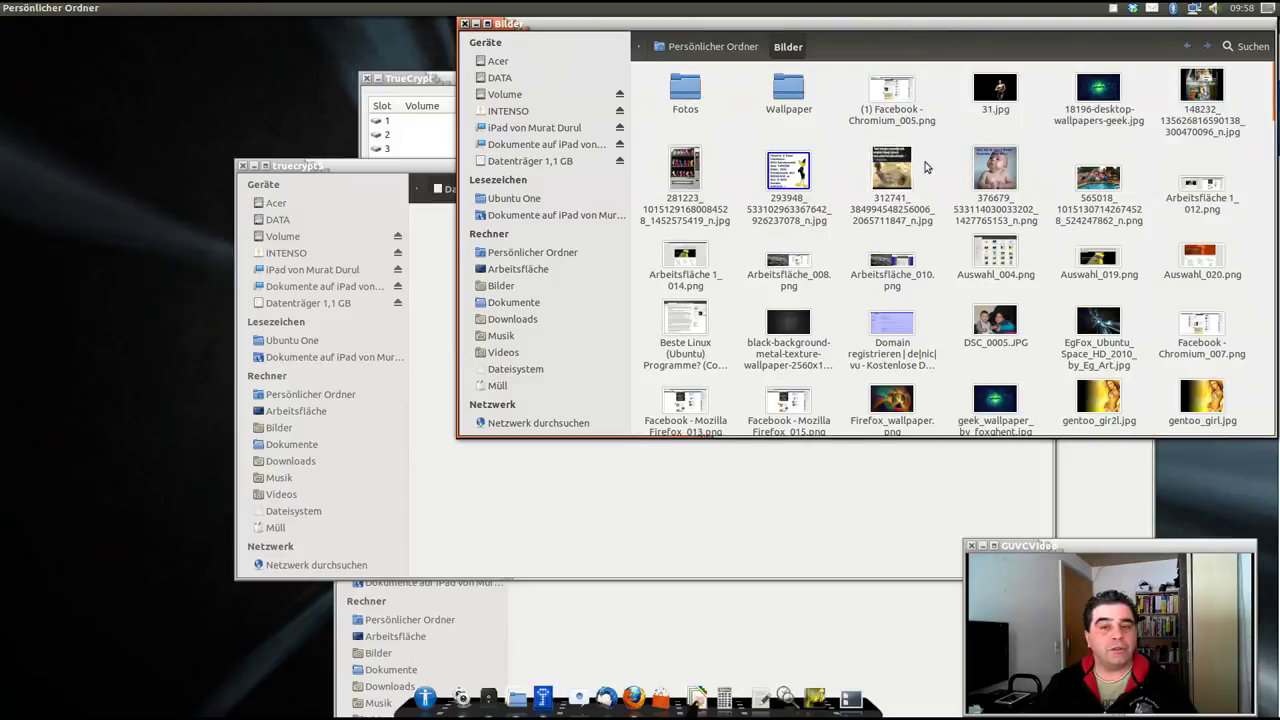
drag(995, 175, 663, 518)
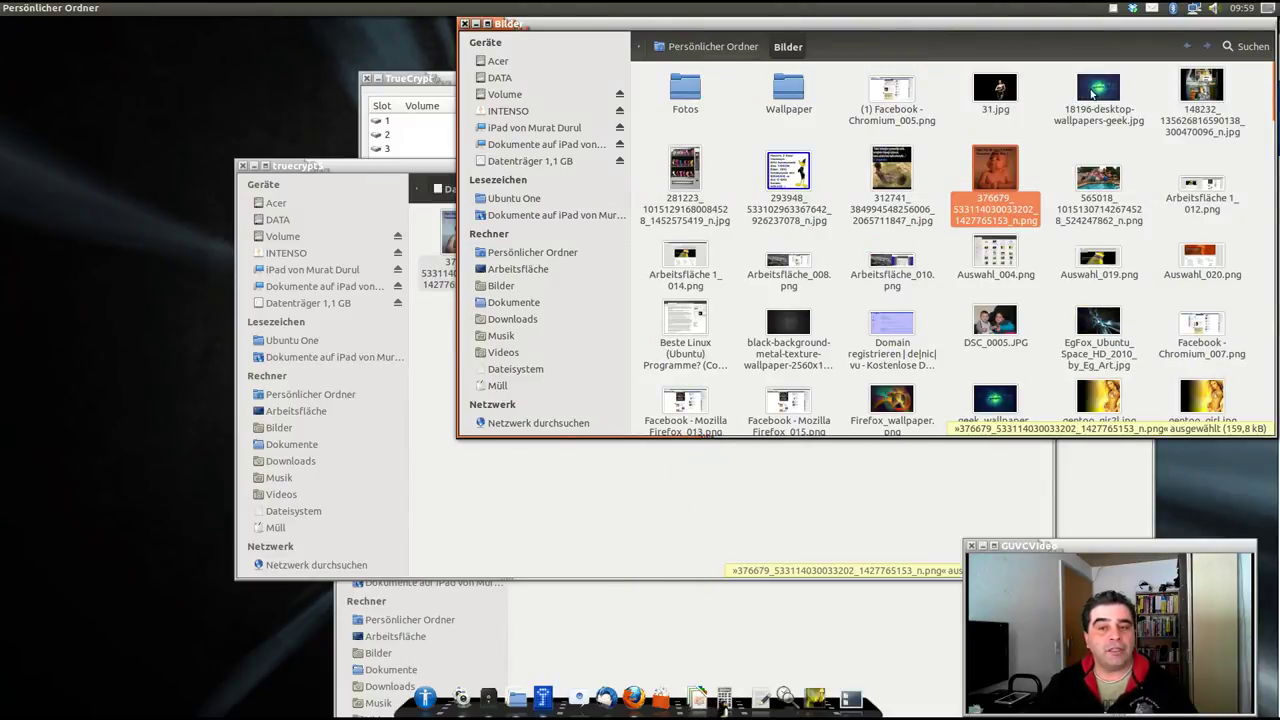
drag(1098, 90, 646, 498)
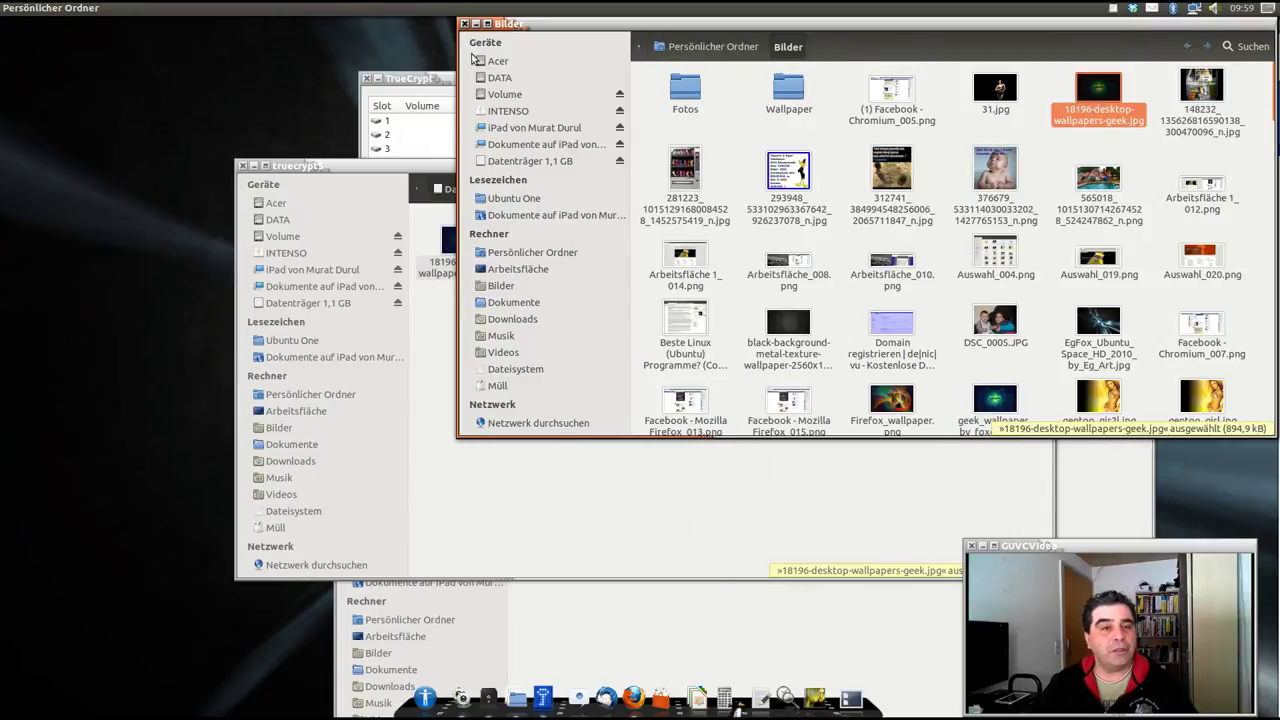
drag(540, 24, 494, 116)
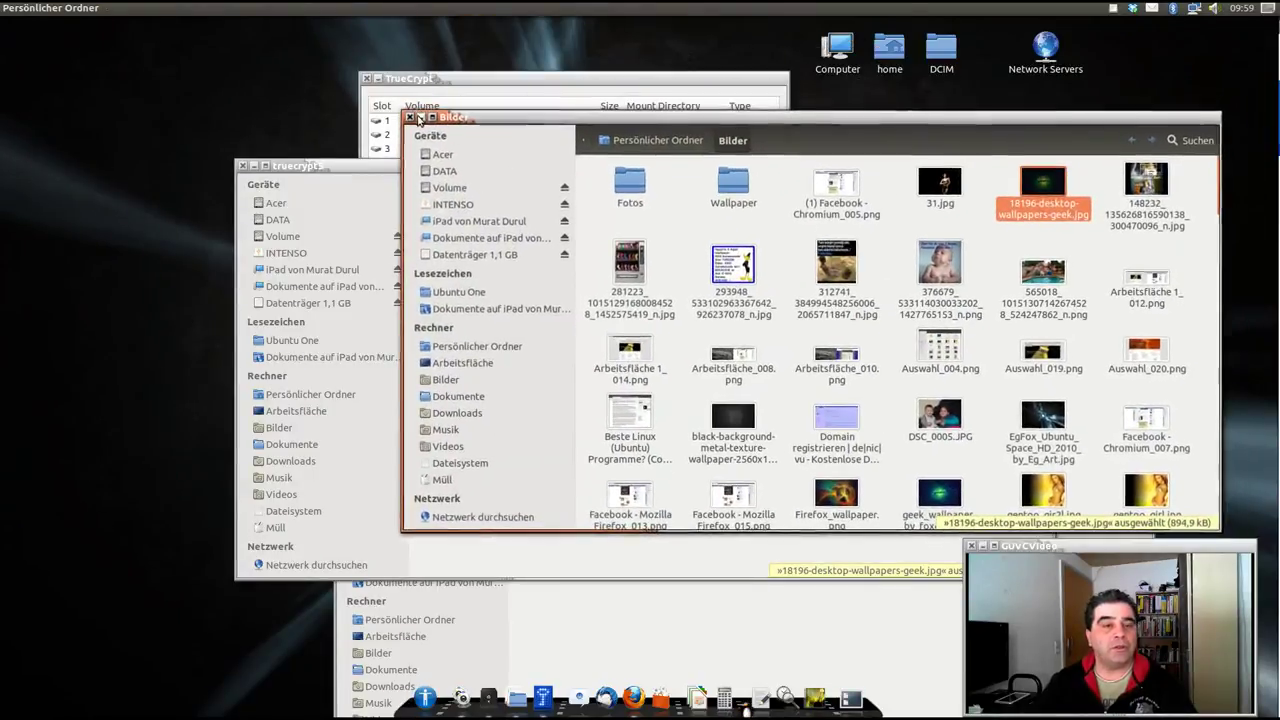
click(412, 124)
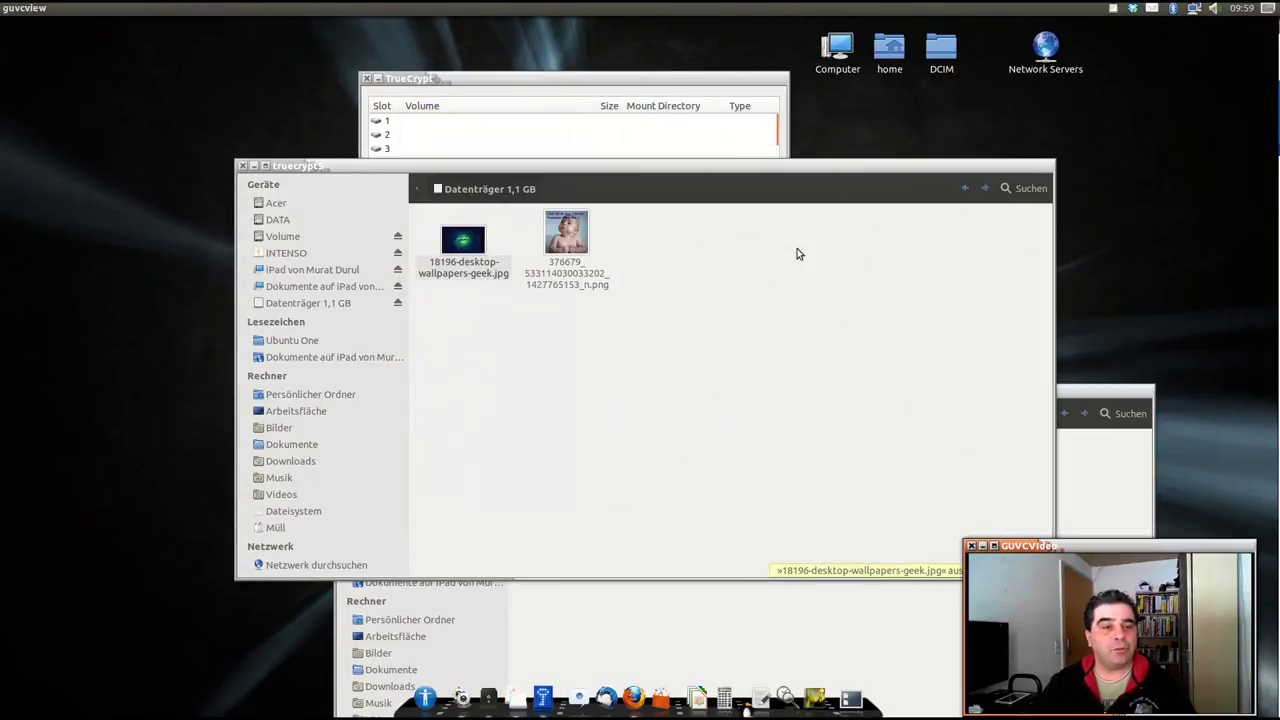
click(697, 366)
drag(644, 170, 664, 288)
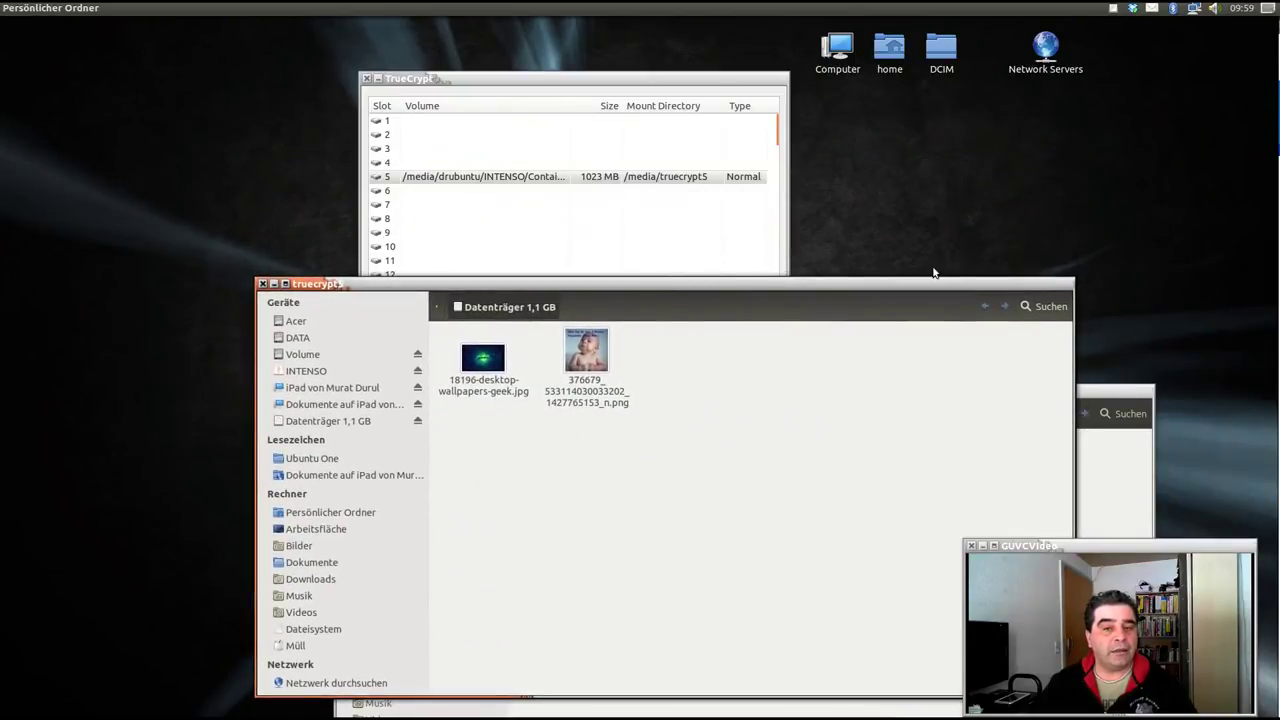
Dismount Container from slot 5, then confirm Nautilus cannot open the encrypted Container file.
click(262, 284)
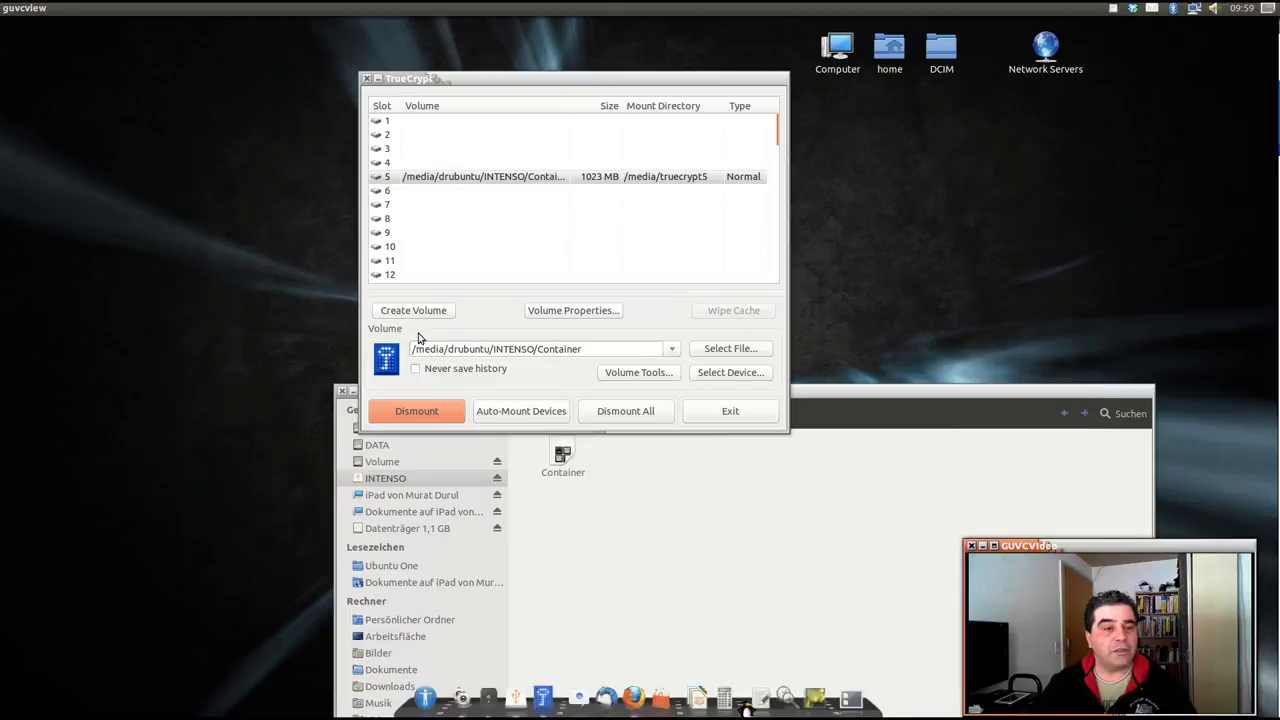
click(420, 418)
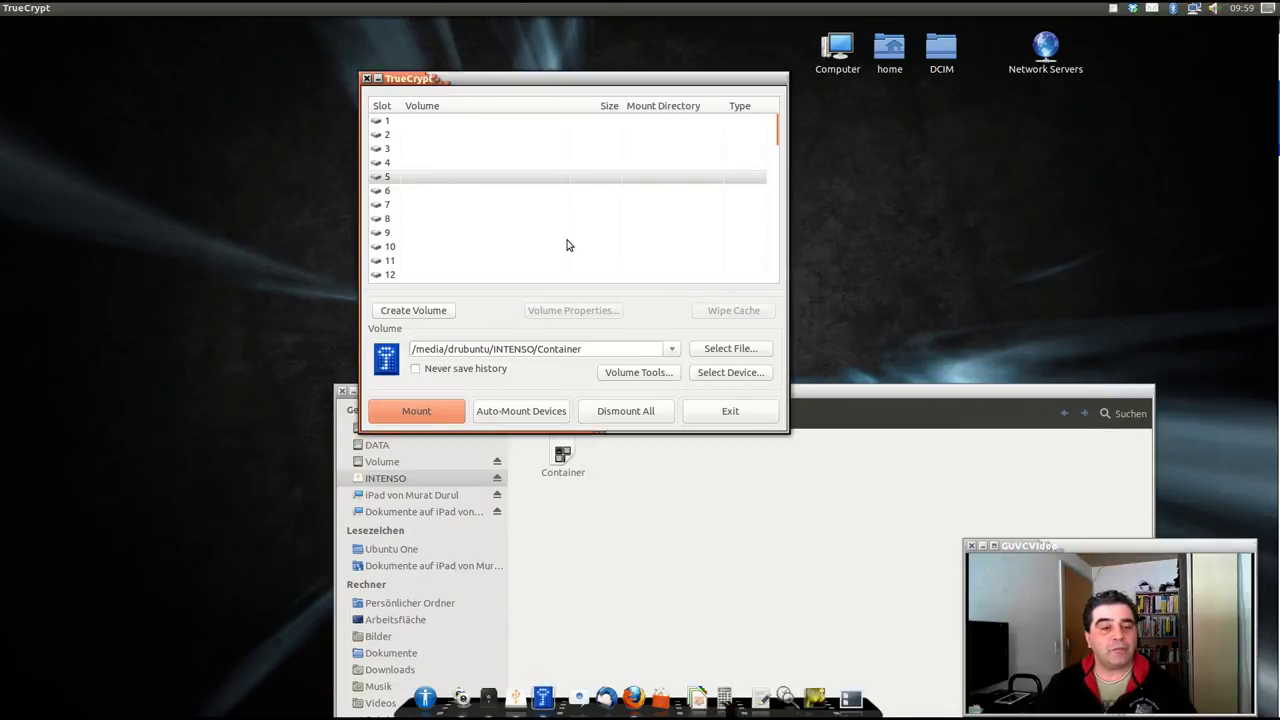
click(702, 518)
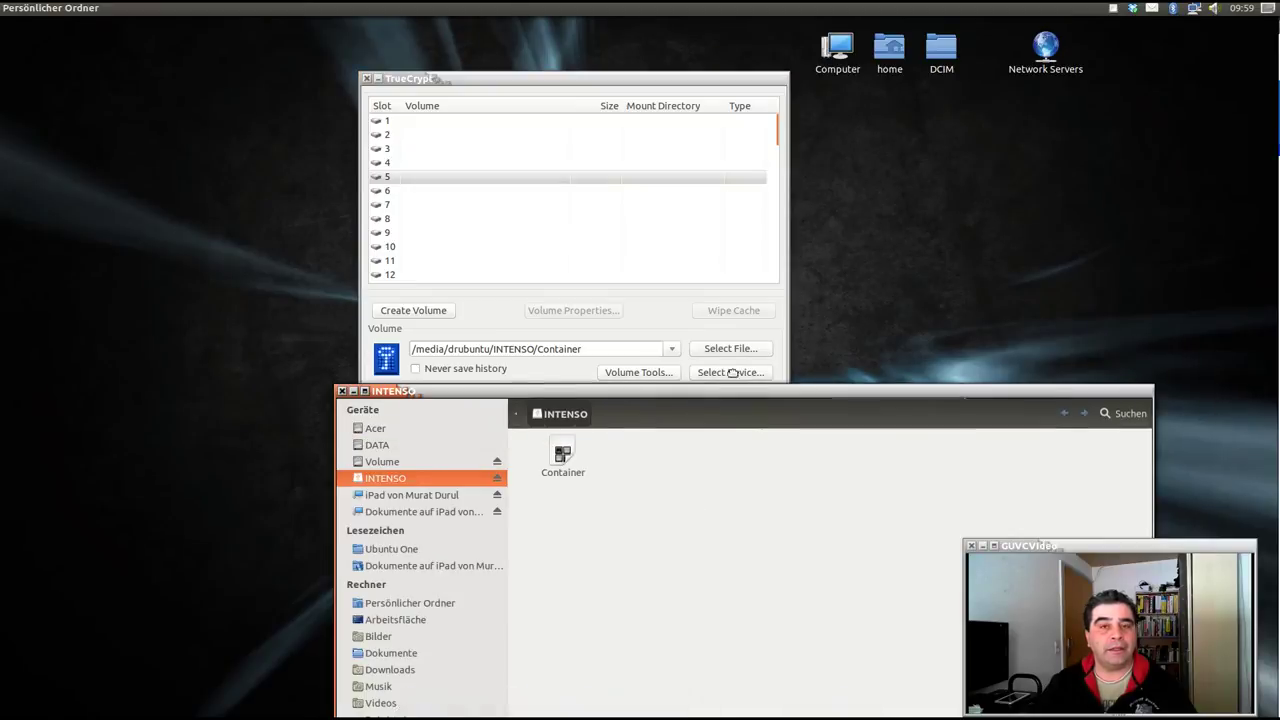
drag(750, 396, 726, 132)
double_click(531, 190)
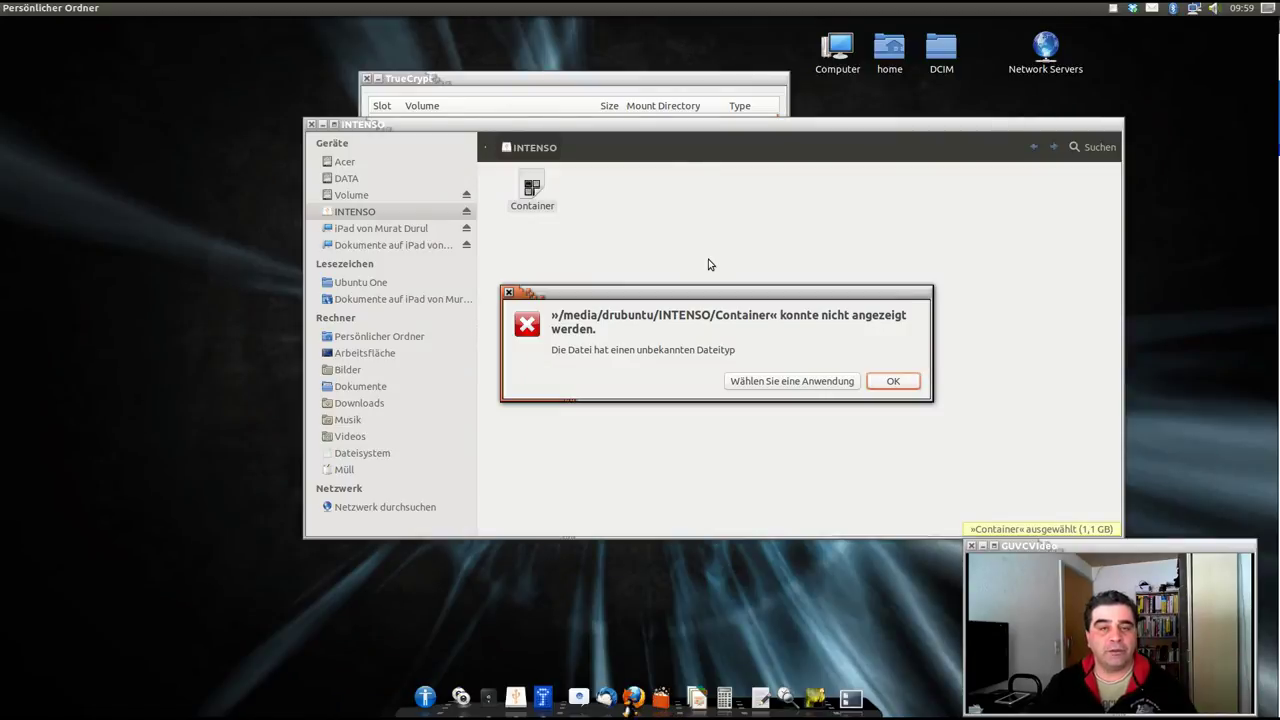
click(893, 382)
drag(632, 125, 652, 405)
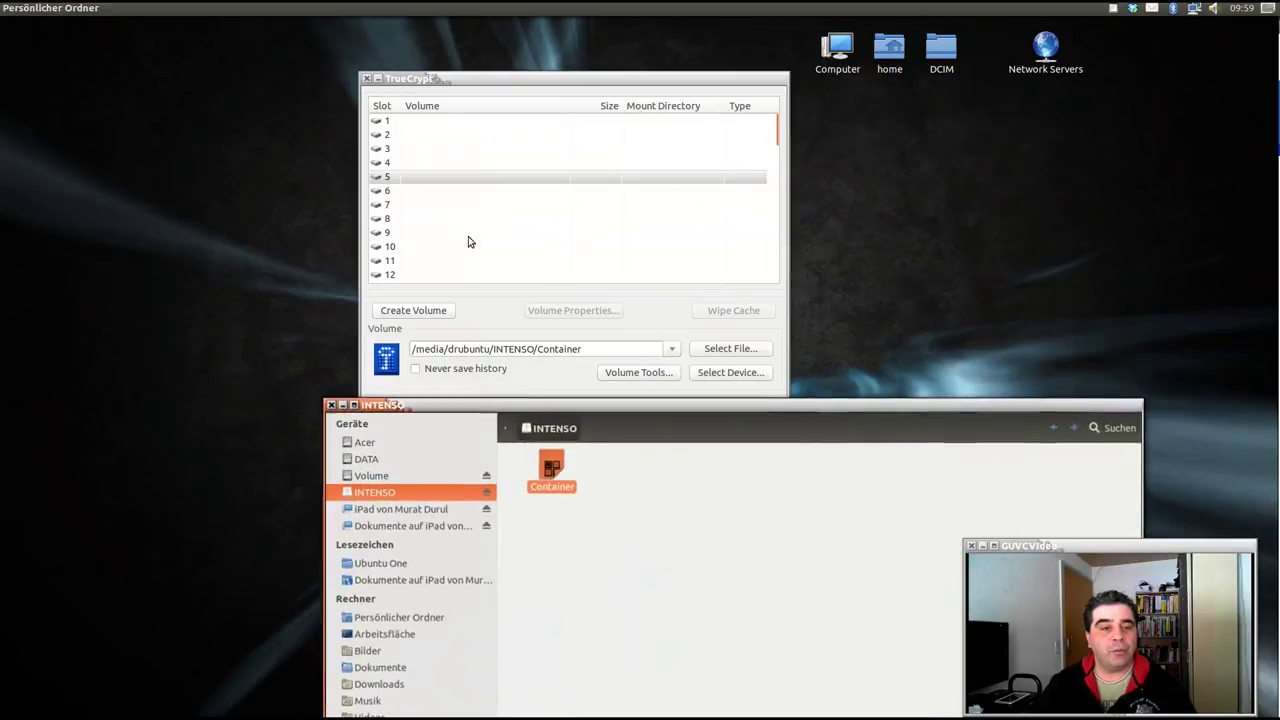
Remount Container in slot 5 with the password, reopening /media/truecrypt5 showing both images.
click(436, 183)
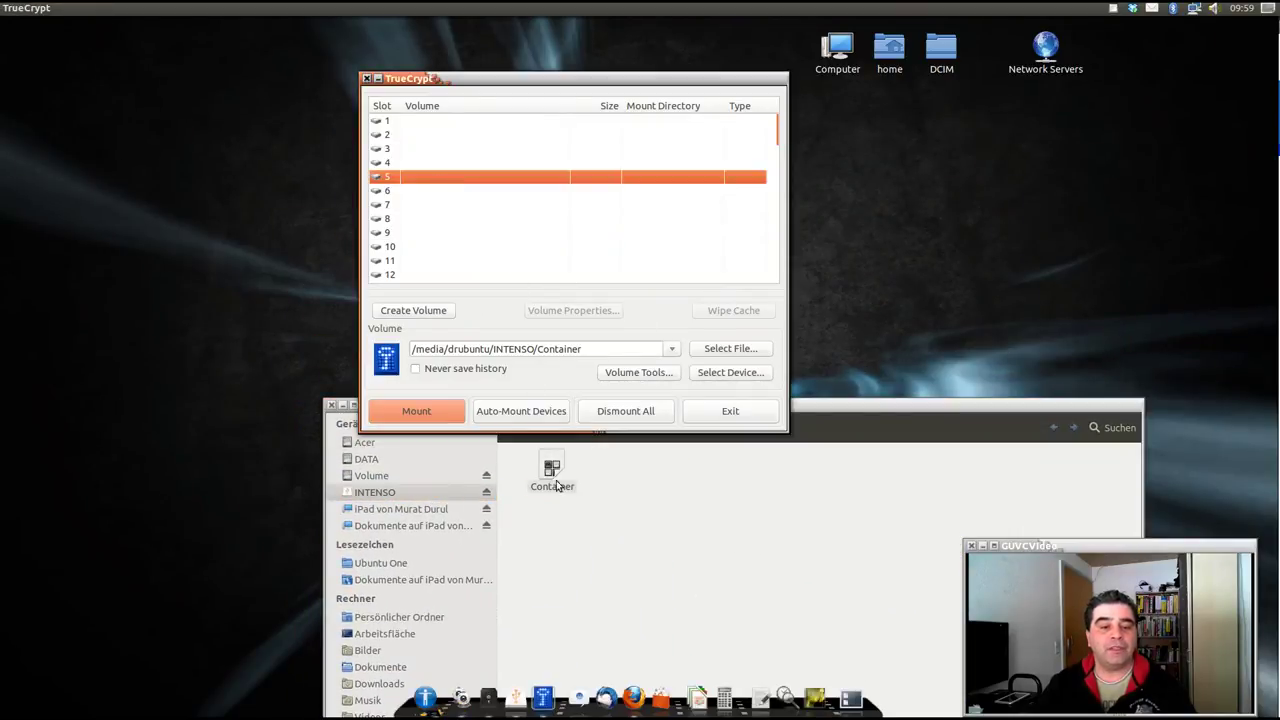
click(414, 410)
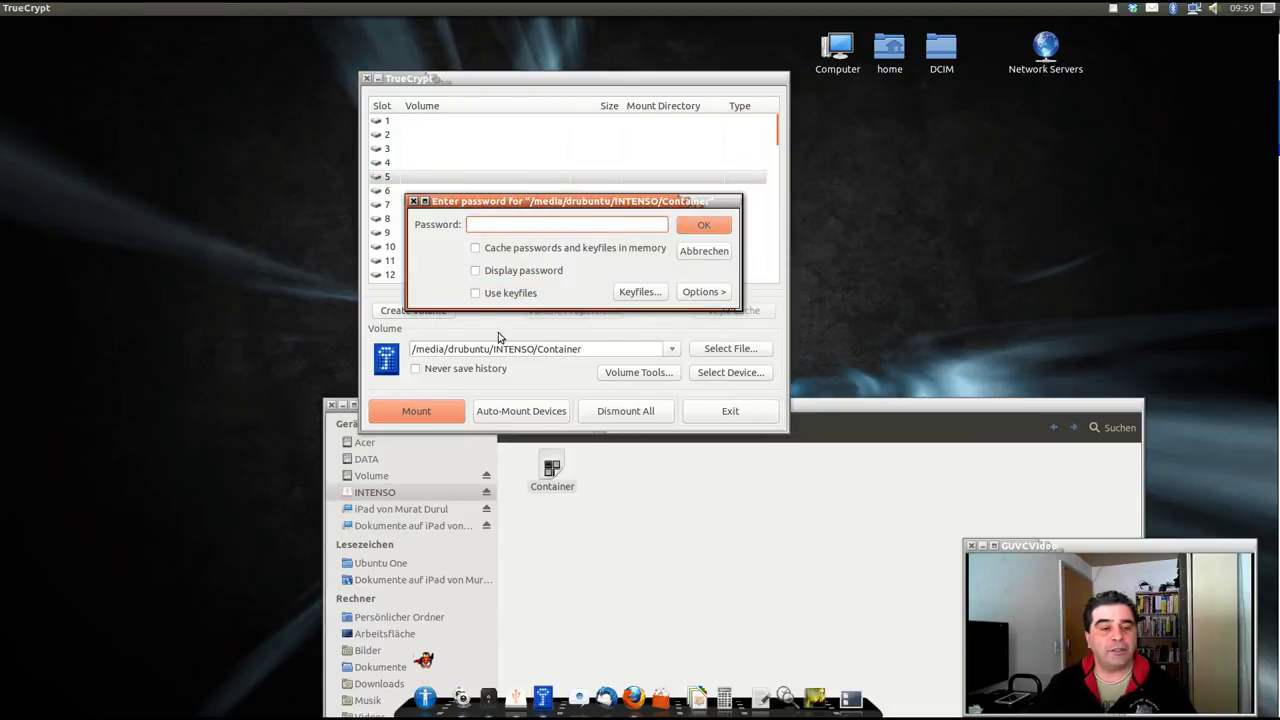
text(a)
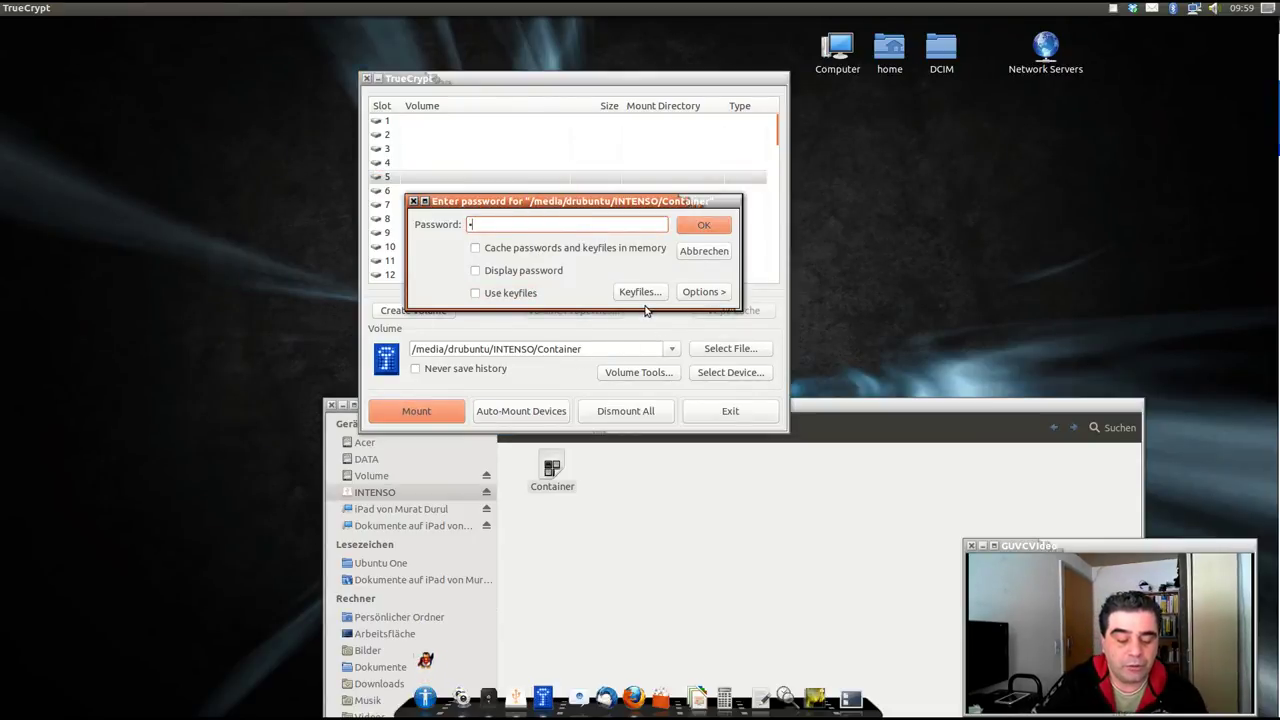
click(704, 224)
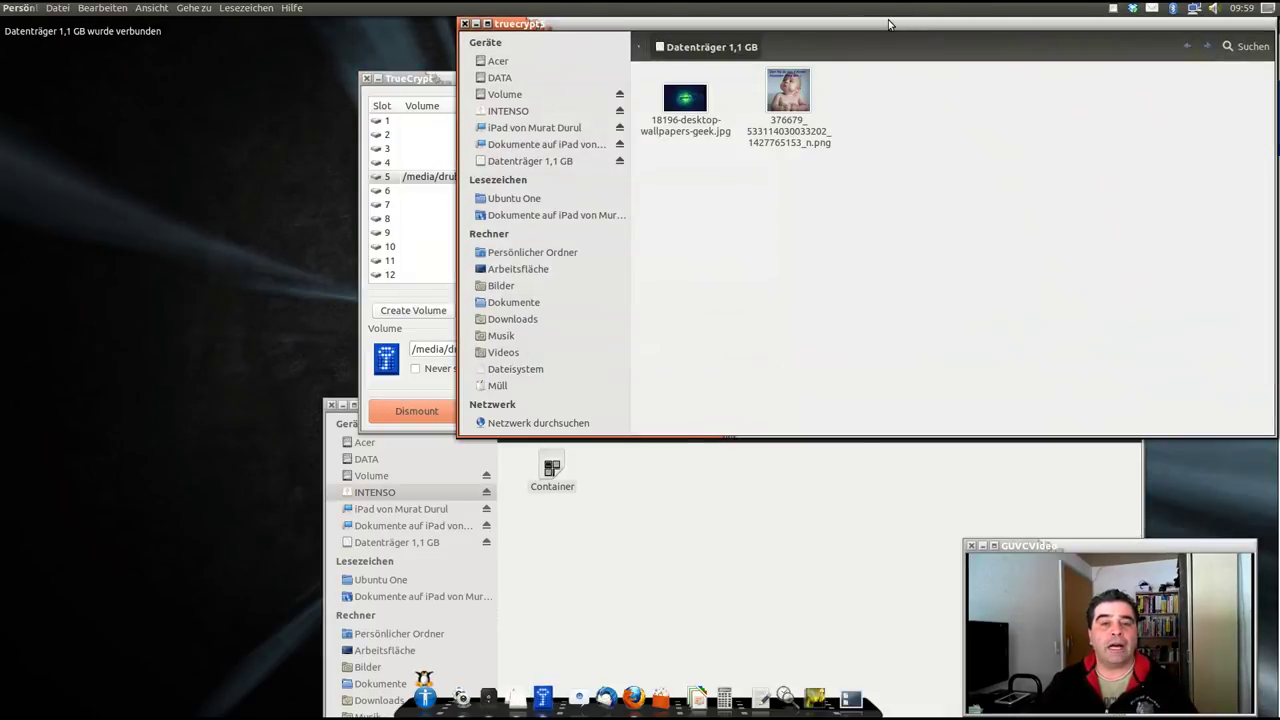
drag(852, 54, 758, 228)
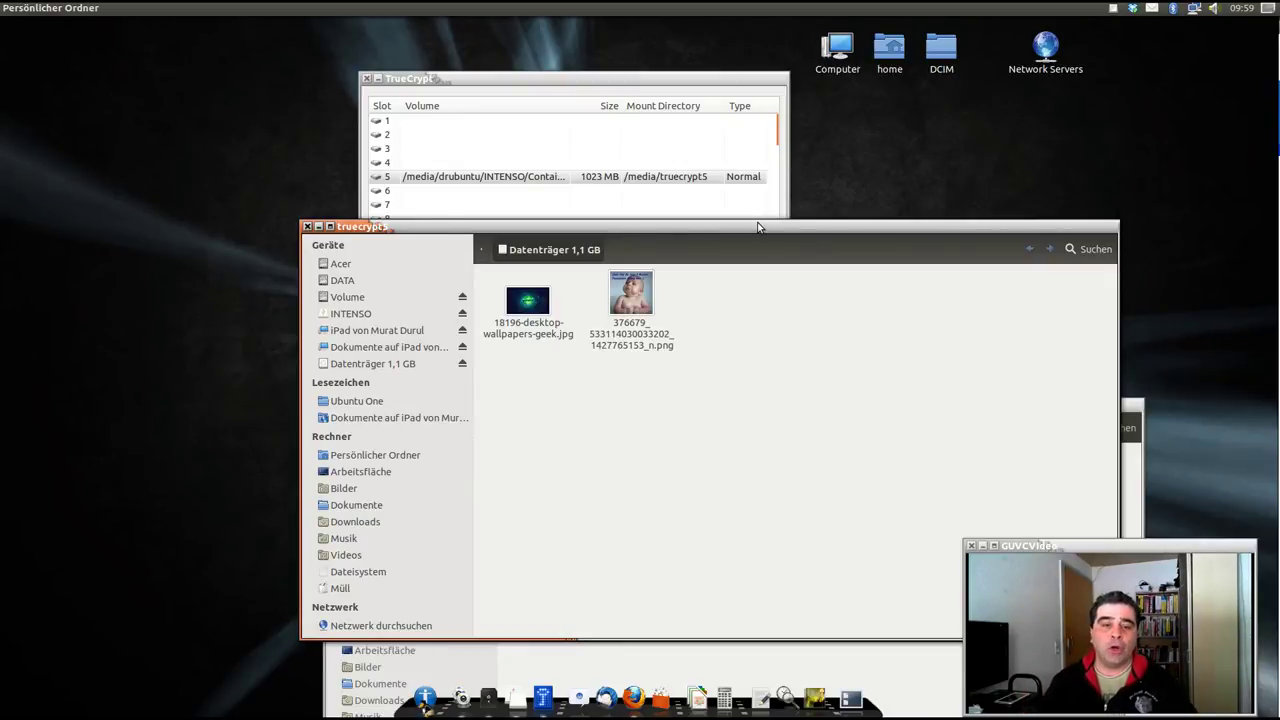
key(alt+Tab)
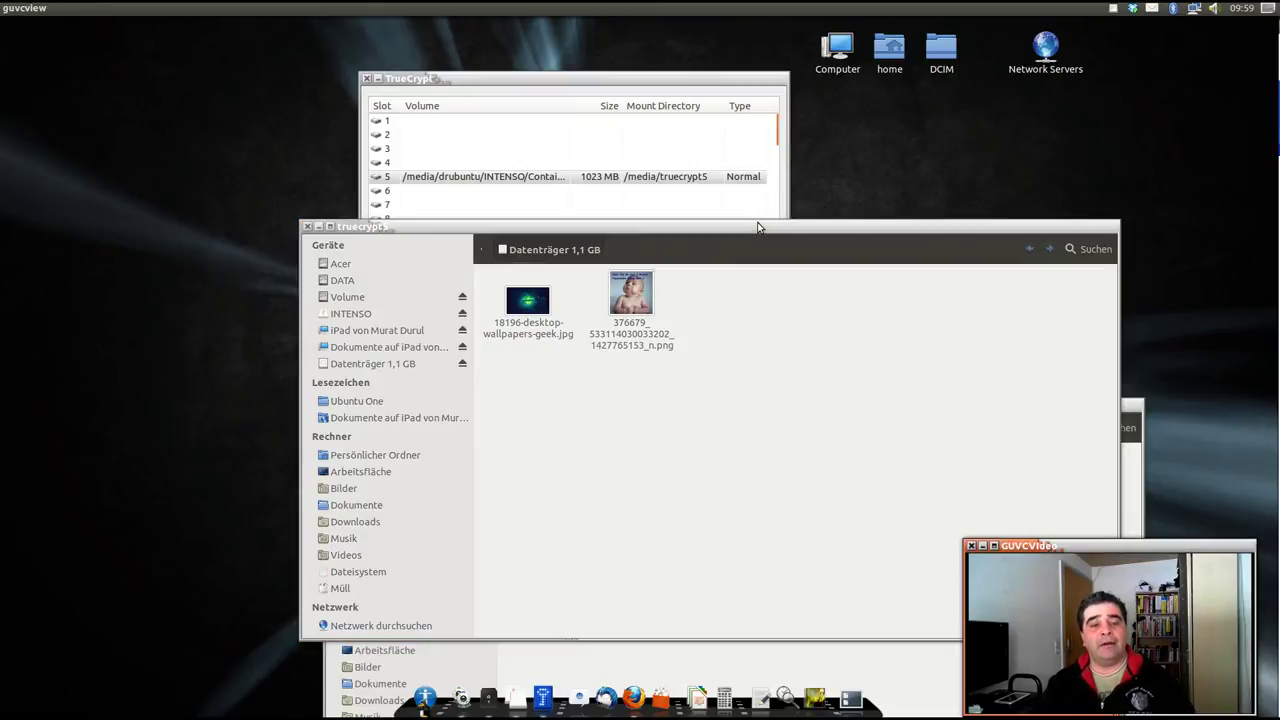